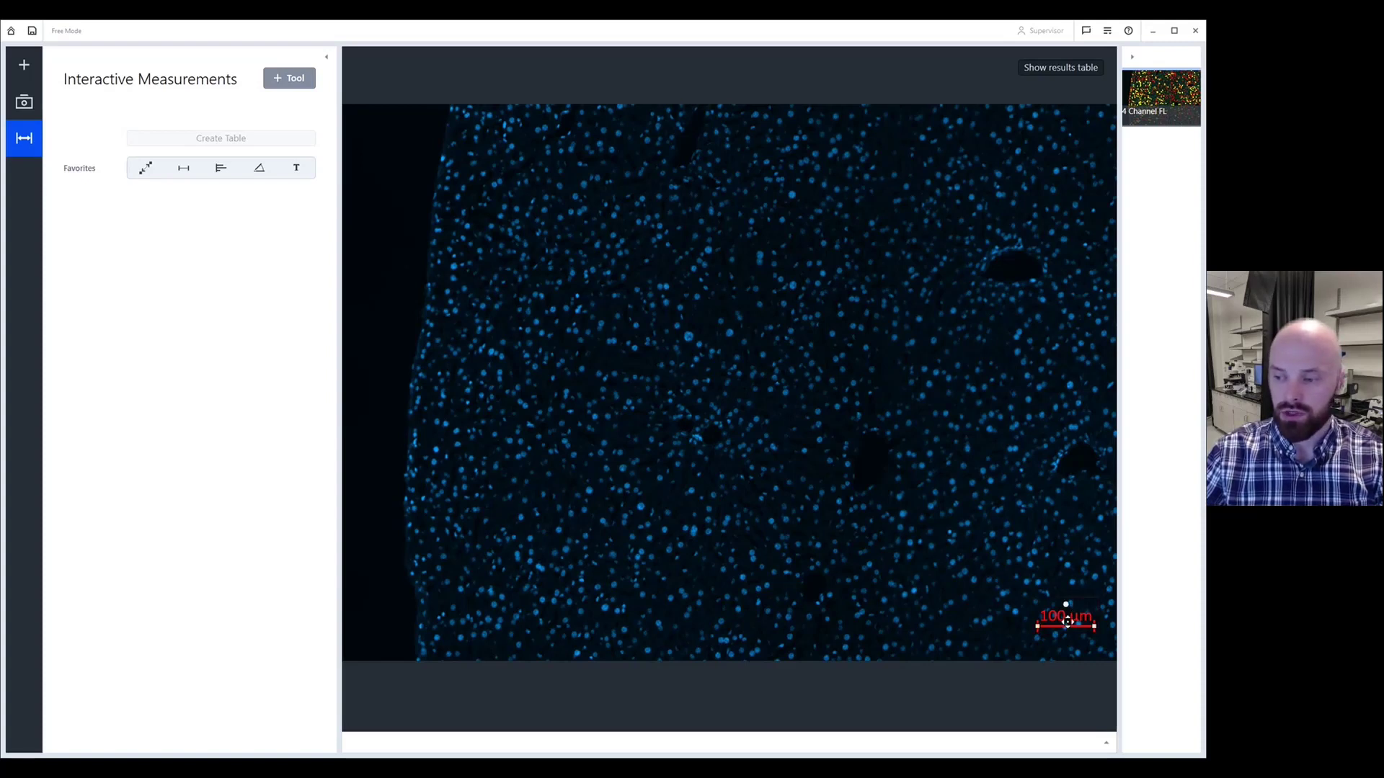
- Reposition the red 100 µm scale bar from the lower right to near the image's upper-right corner
left_click_drag(1067, 621, 842, 620)
left_click_drag(1061, 624, 1012, 157)
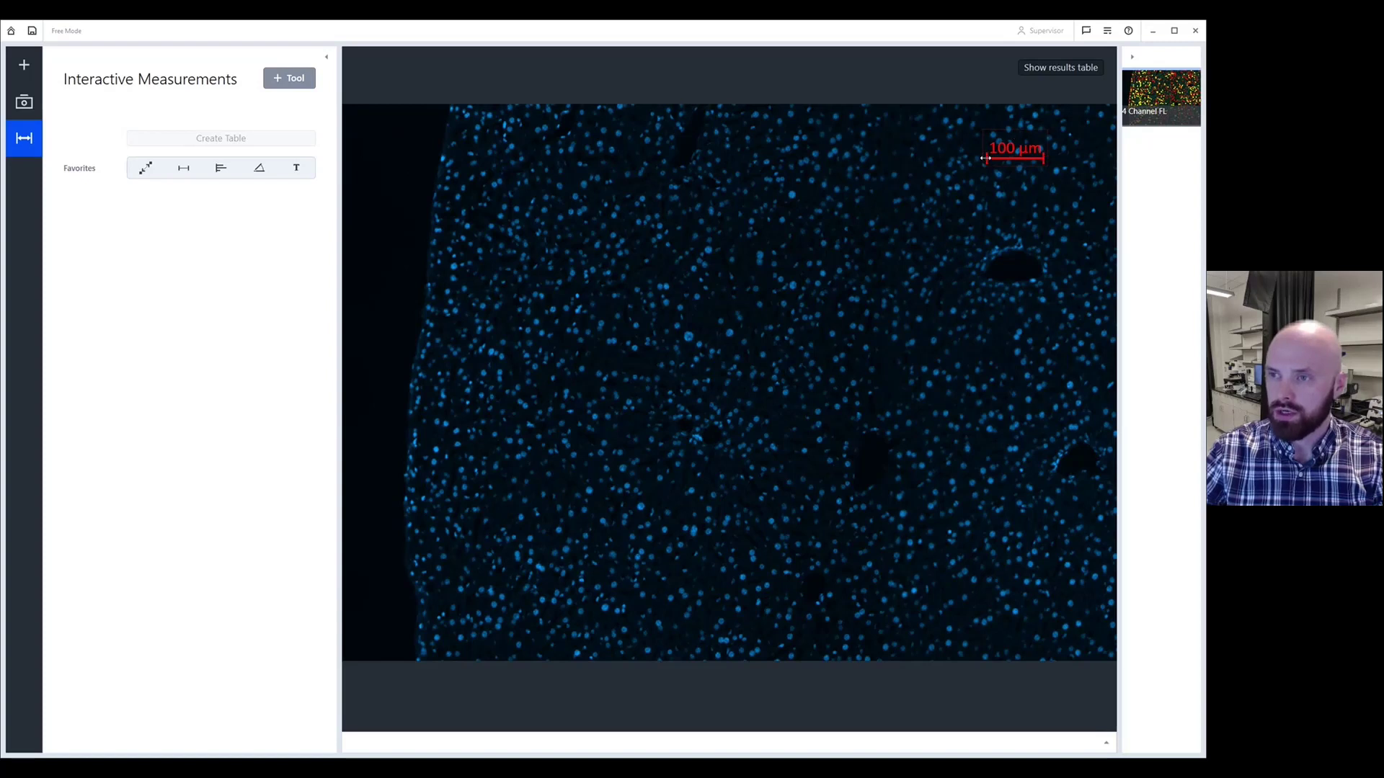
- Drag the scale bar's ends to change its length until it reads 200 µm
left_click_drag(985, 158, 736, 162)
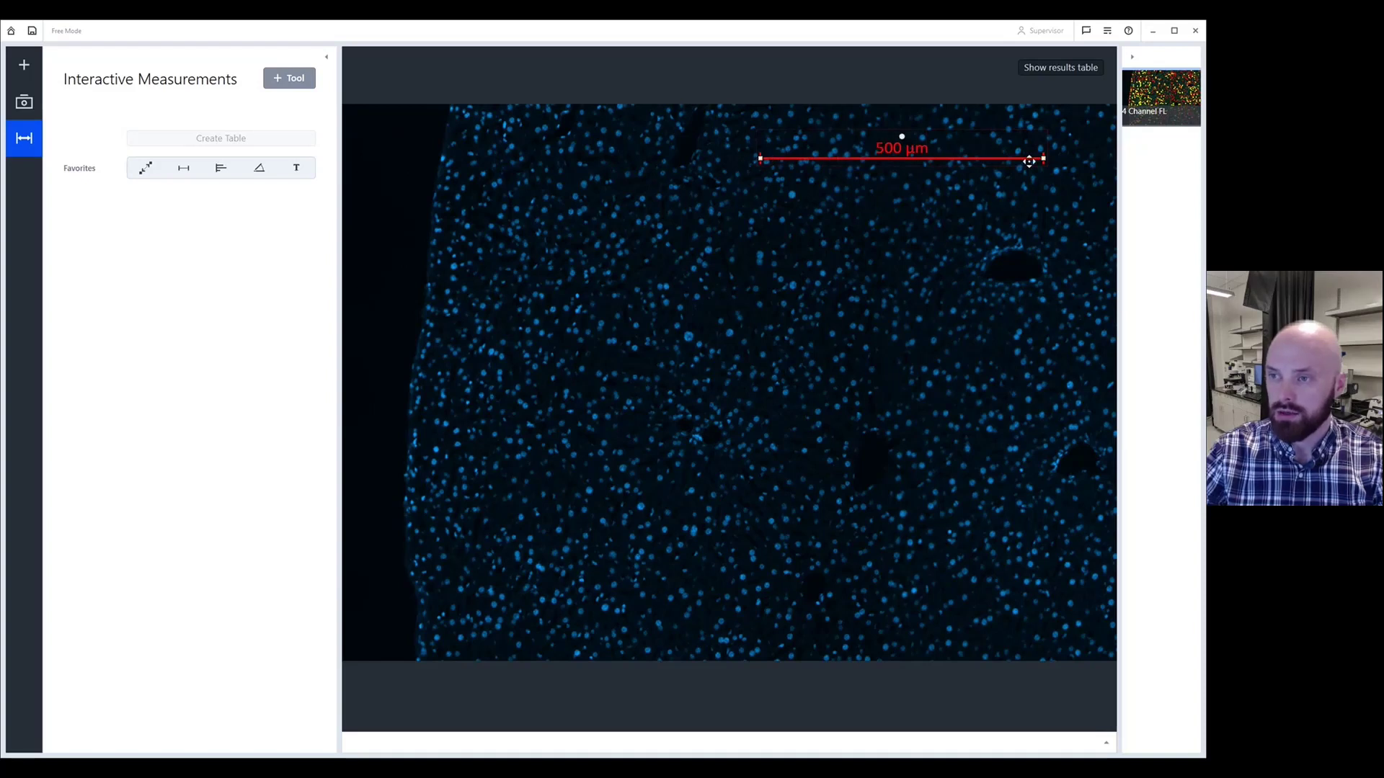
left_click_drag(982, 158, 850, 406)
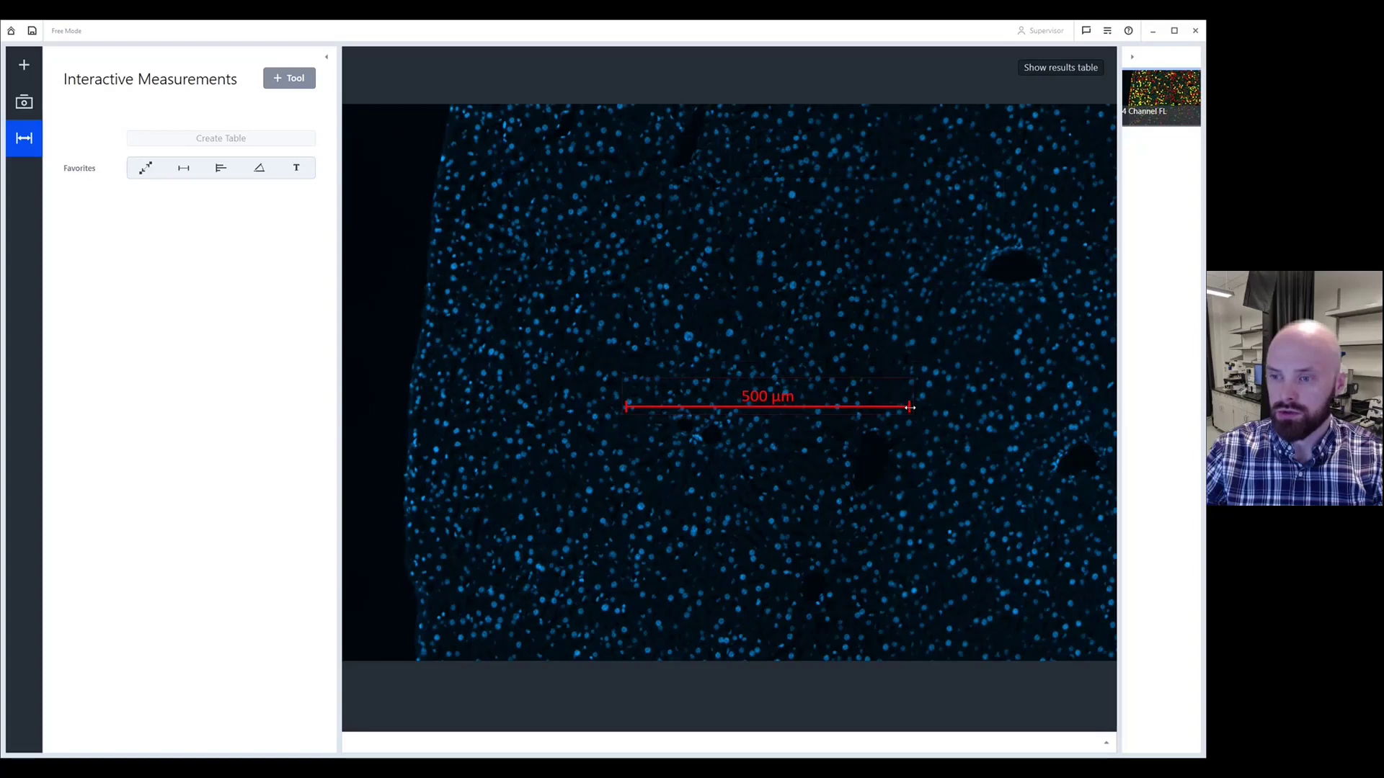
left_click_drag(817, 590, 460, 462)
- Swing the 200 µm bar back to horizontal and place it at the image's top-left corner
left_click_drag(496, 305, 690, 266)
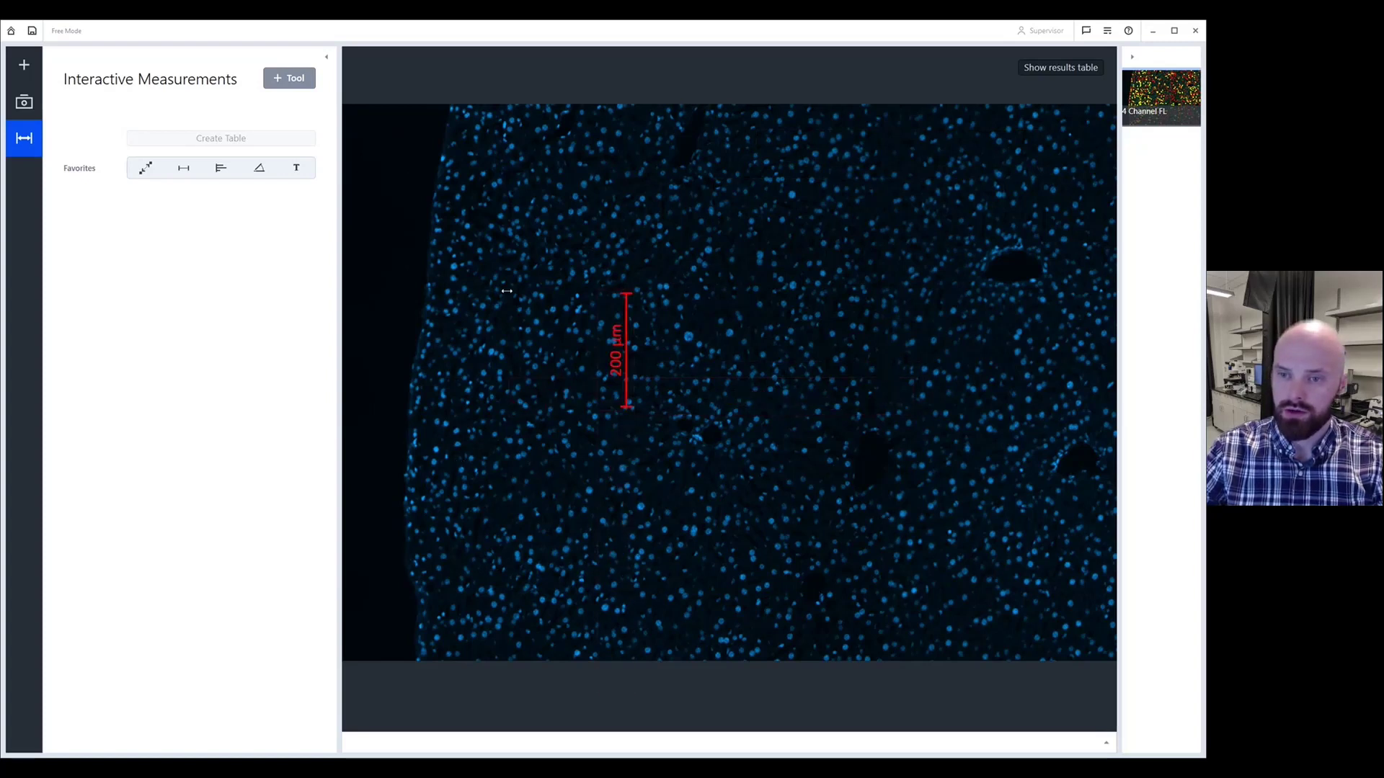
left_click_drag(507, 290, 697, 301)
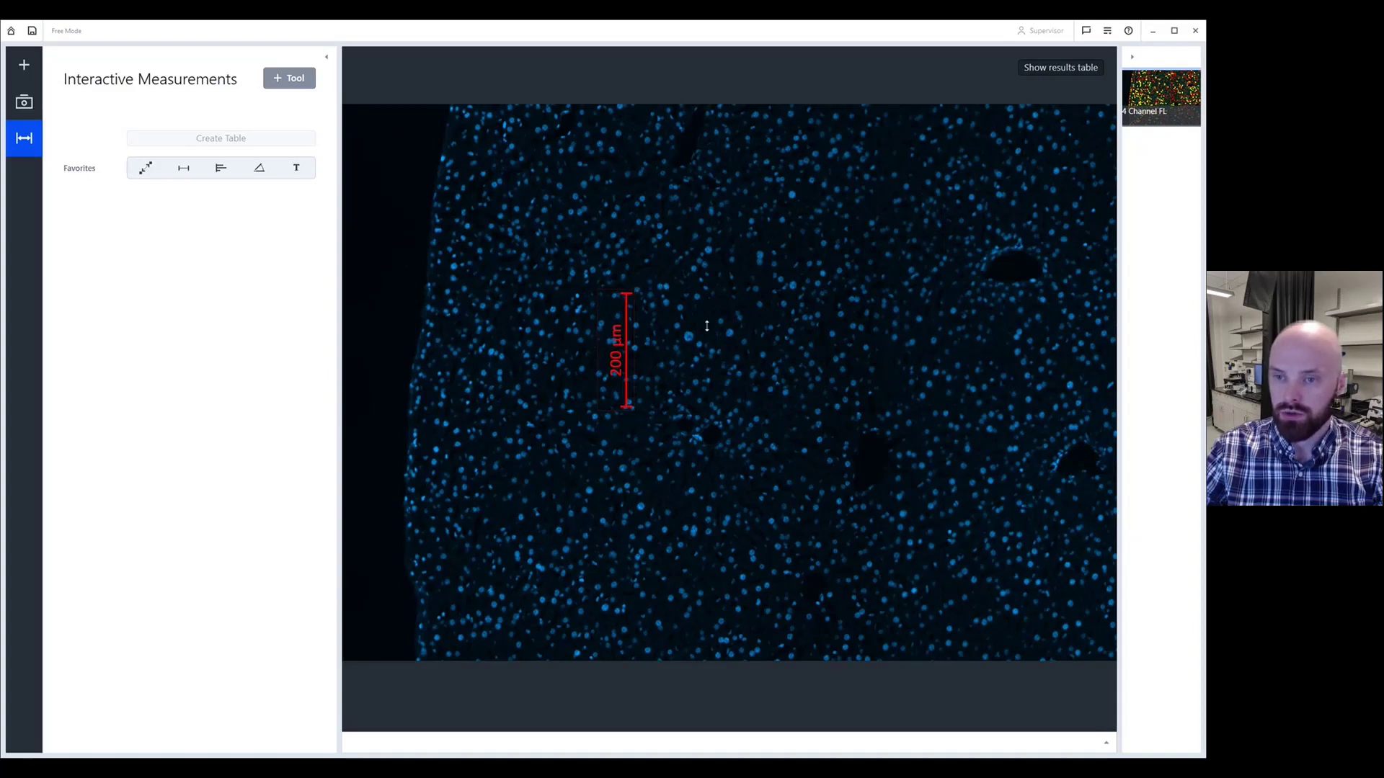
left_click_drag(626, 292, 446, 143)
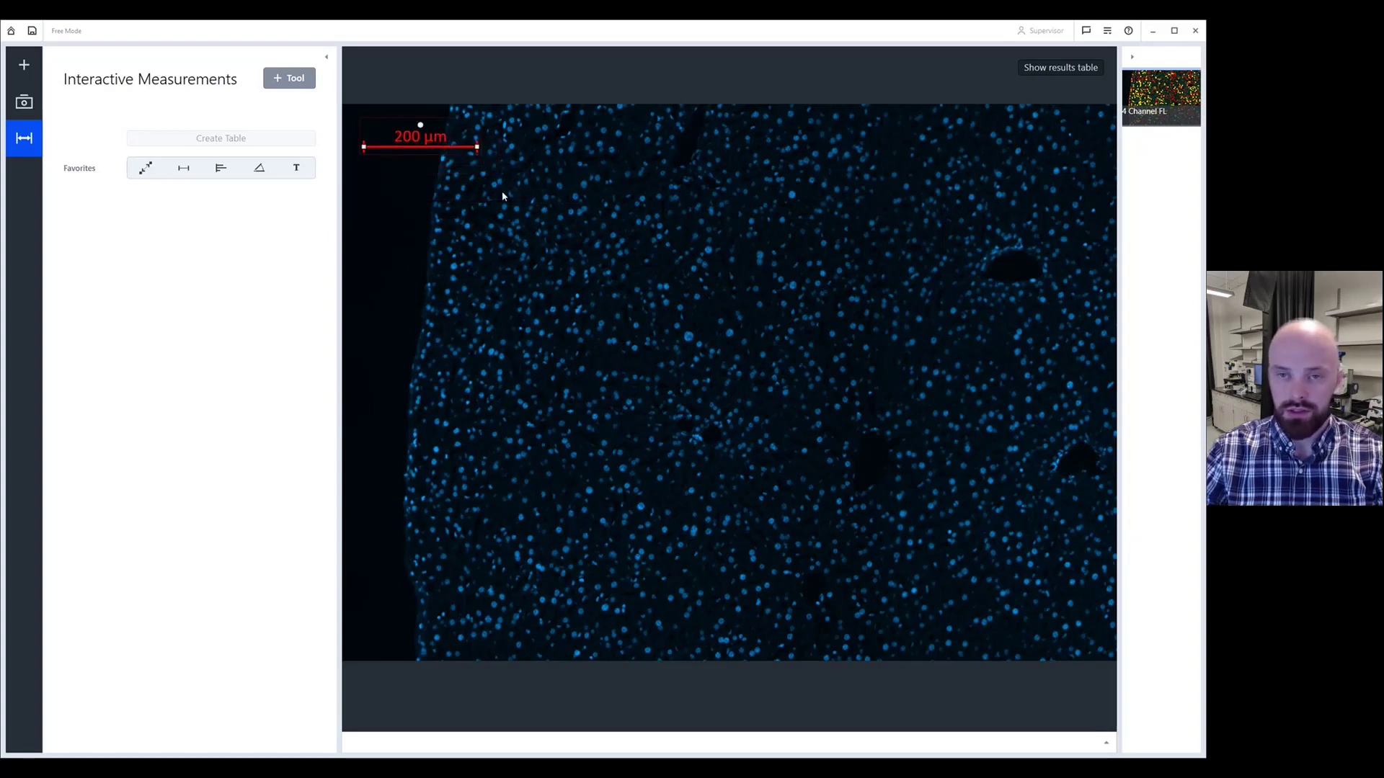
- Open Format Graphical Elements from the scale bar's right-click menu
right_click(435, 142)
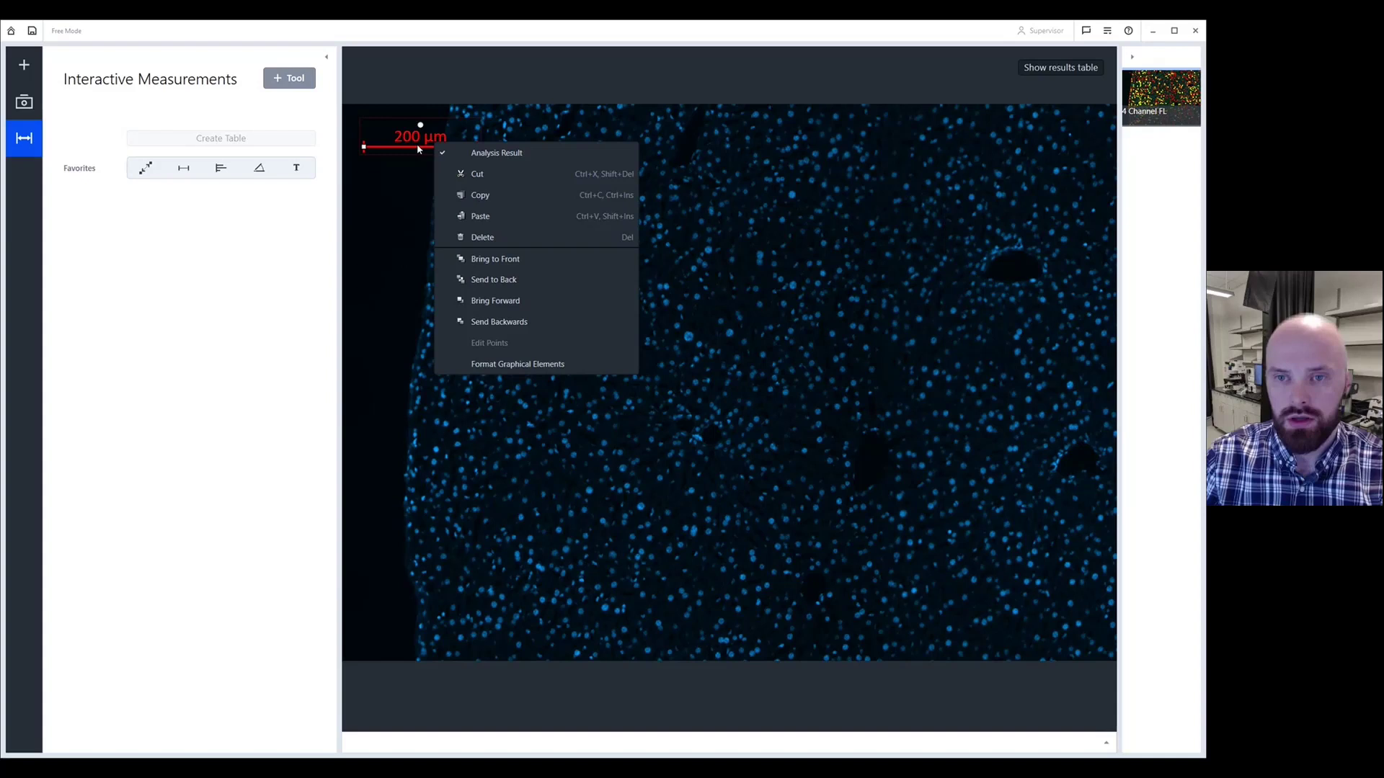
left_click(516, 366)
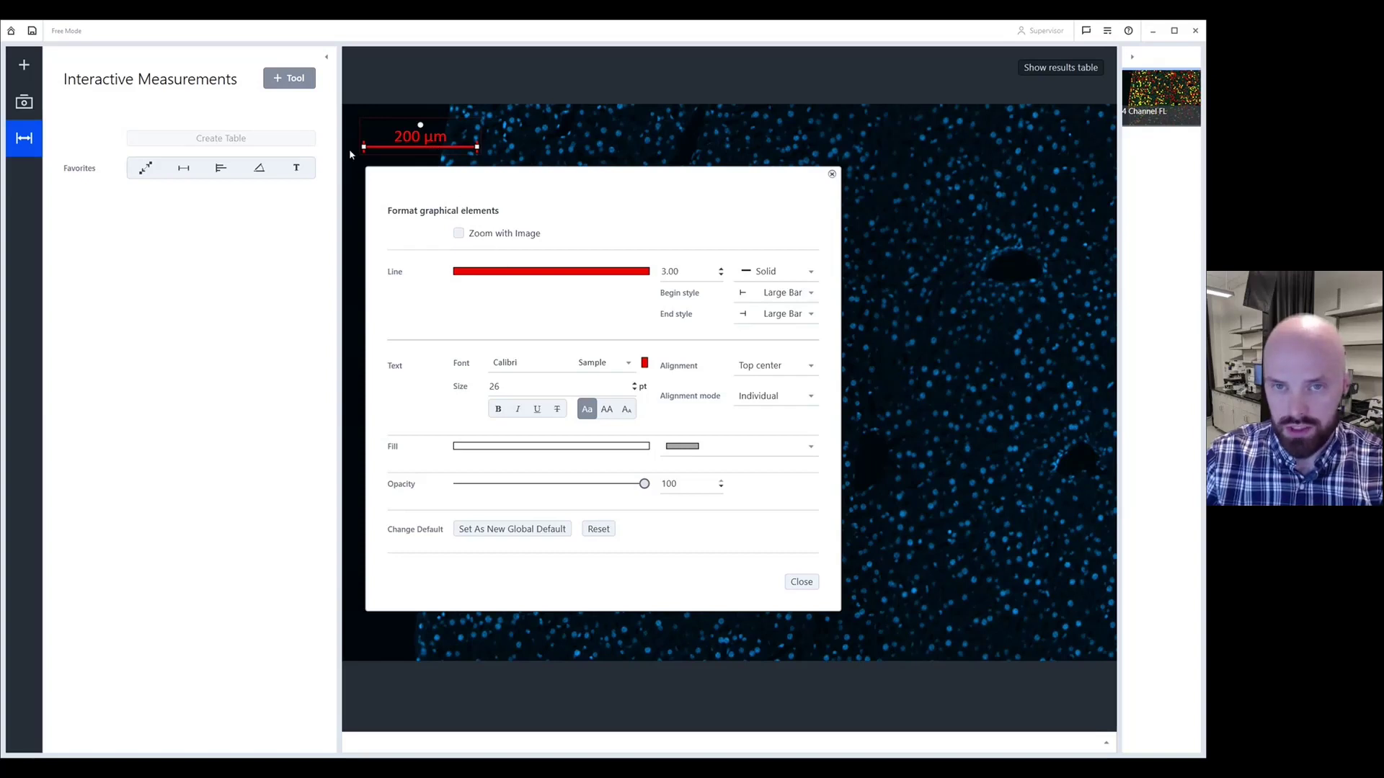
- Change the scale bar line colour to Green and its line width to 2.00
left_click(512, 274)
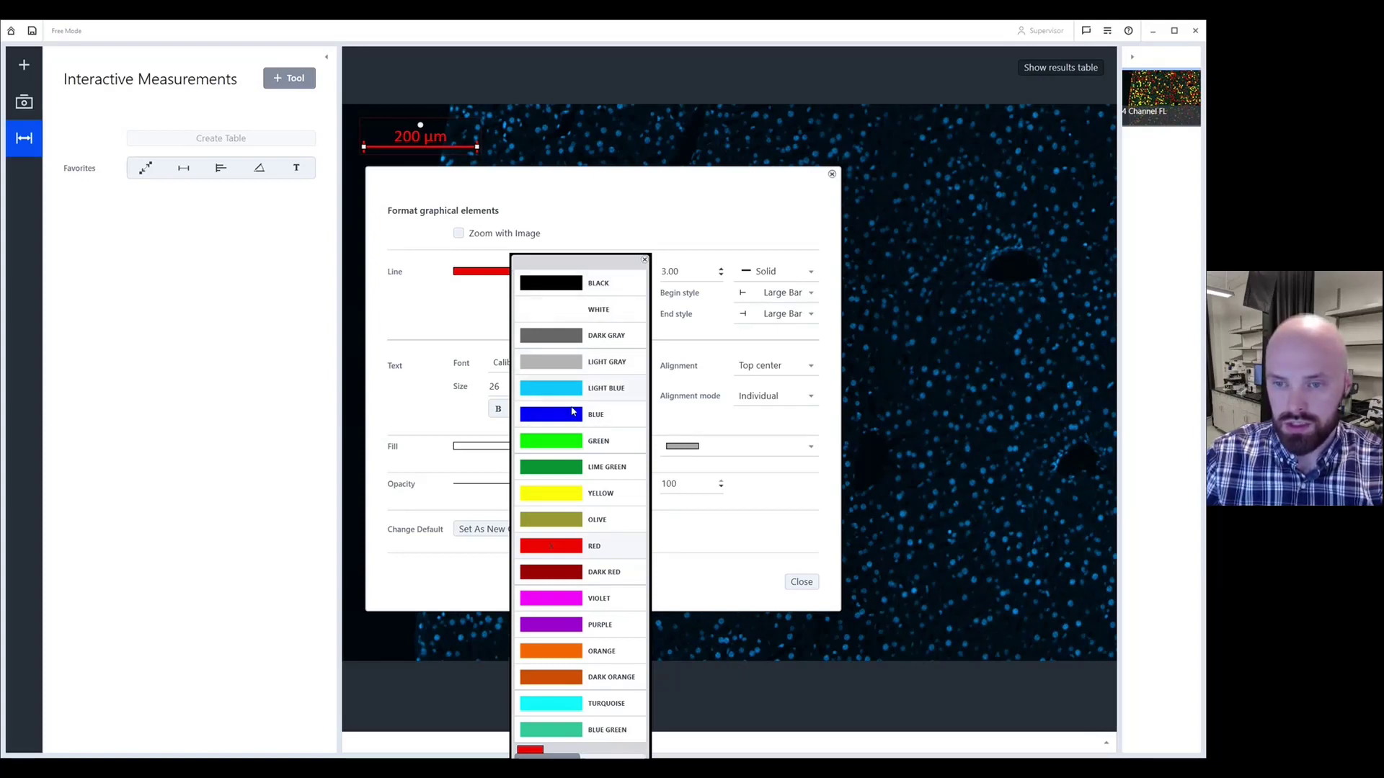
left_click(565, 444)
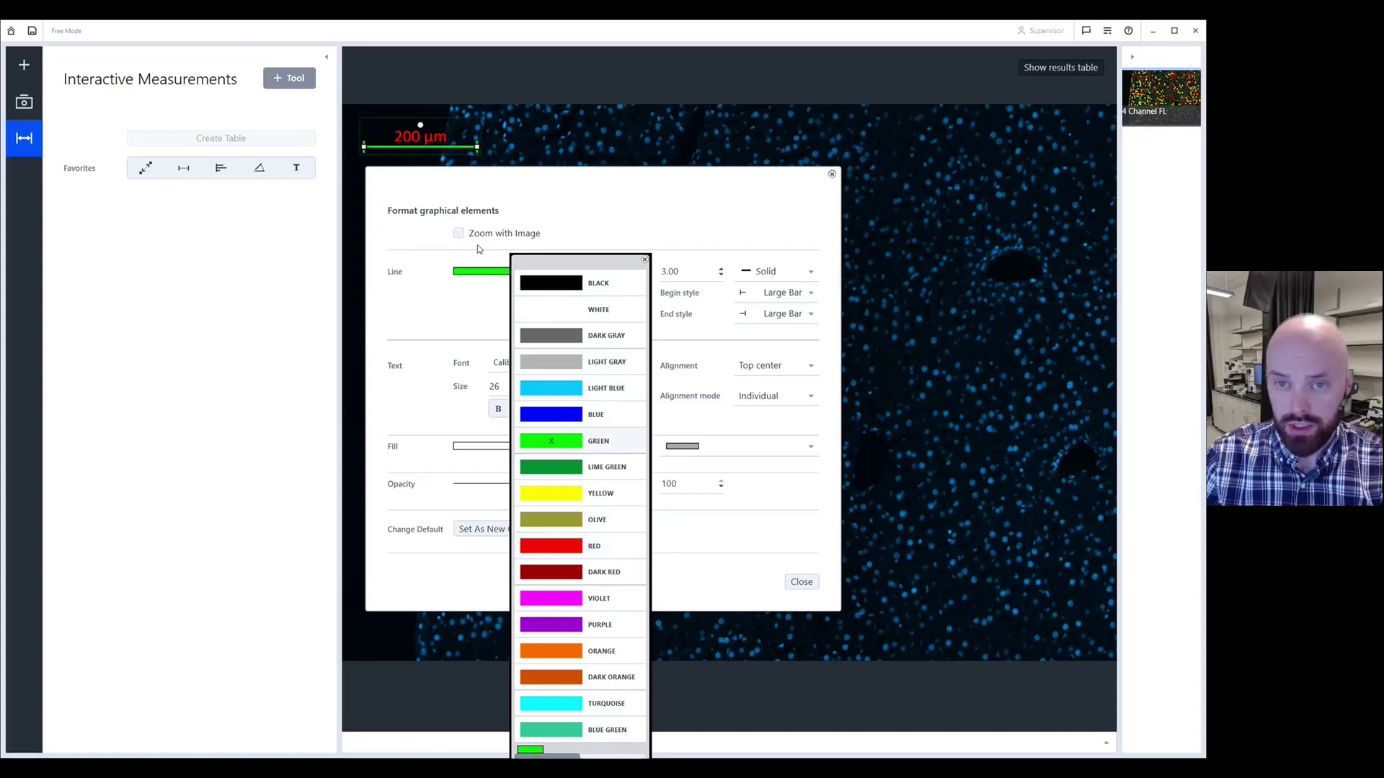
left_click(479, 310)
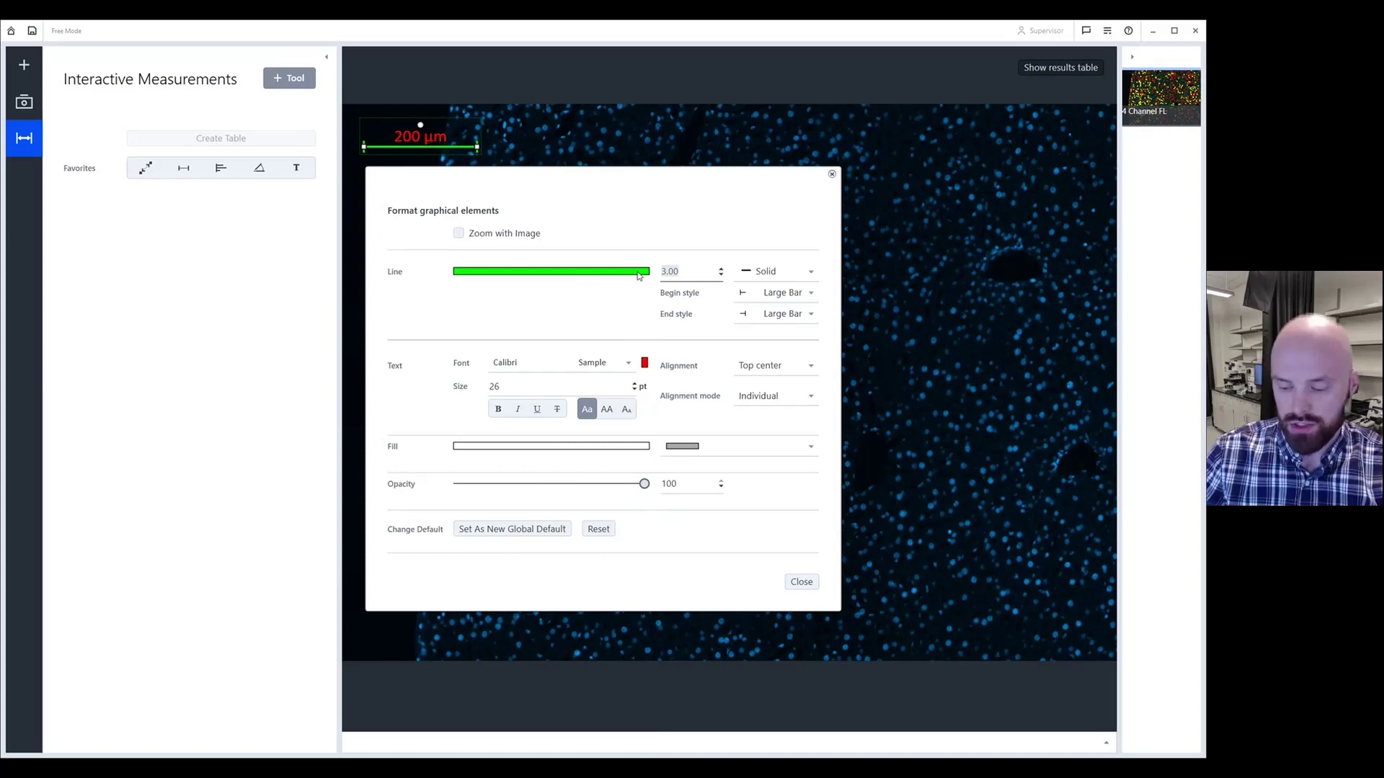
type("6")
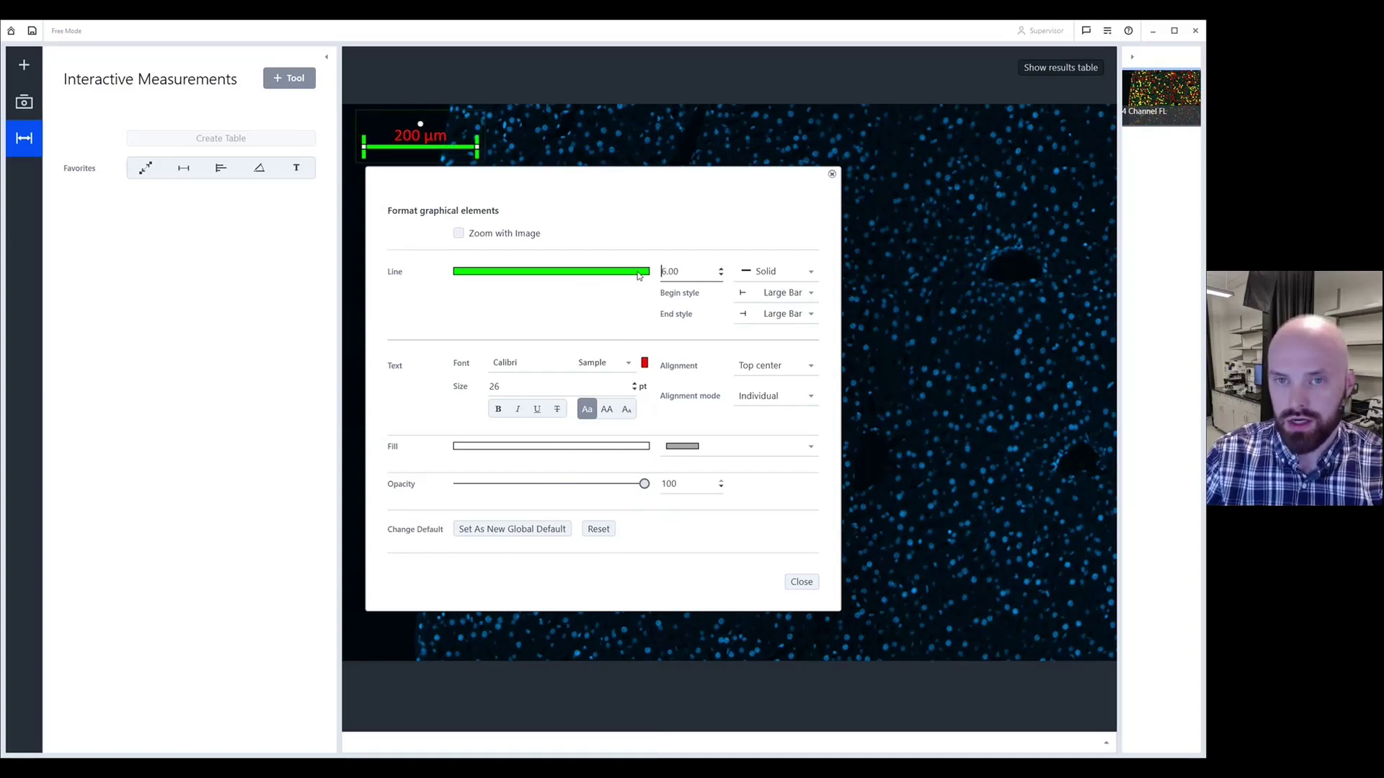
key("BackSpace")
key("BackSpace")
key("BackSpace")
key("BackSpace")
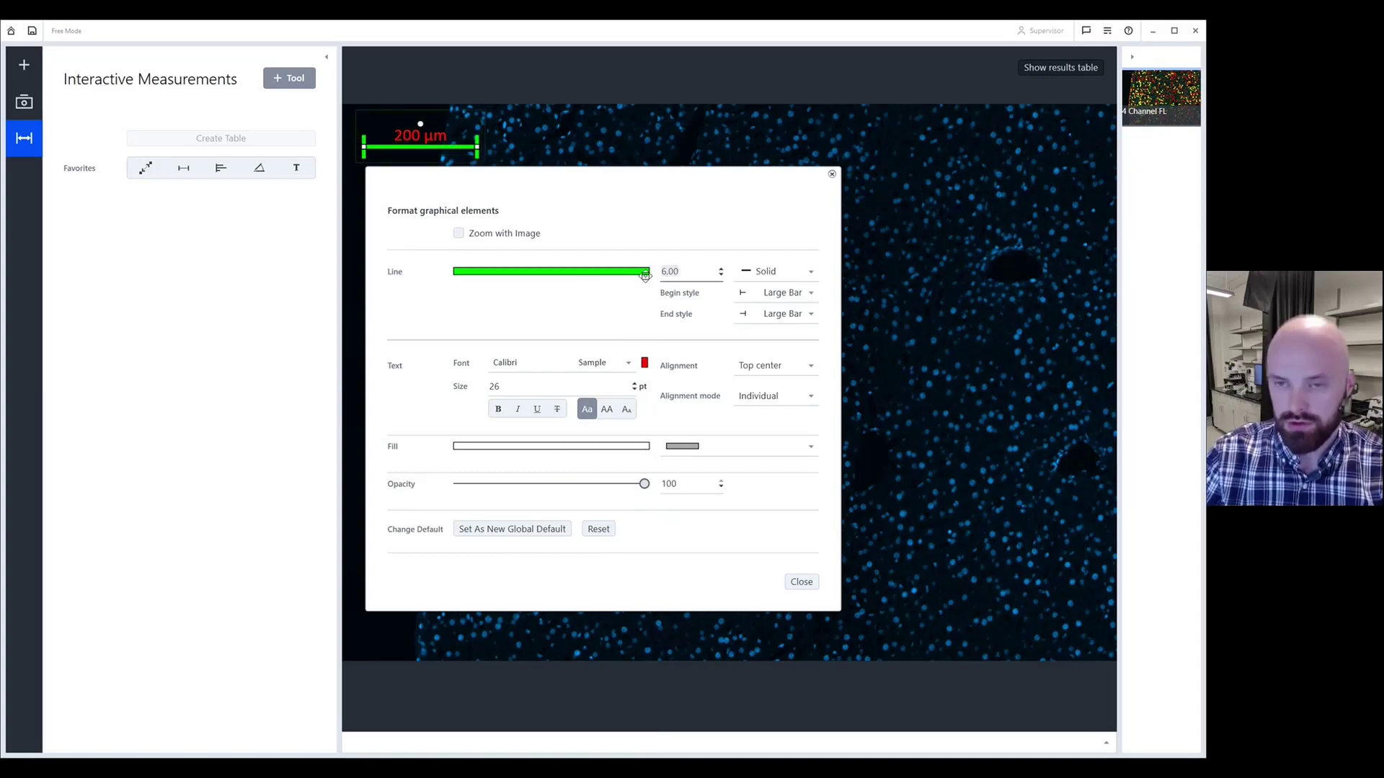
type("2")
key("Return")
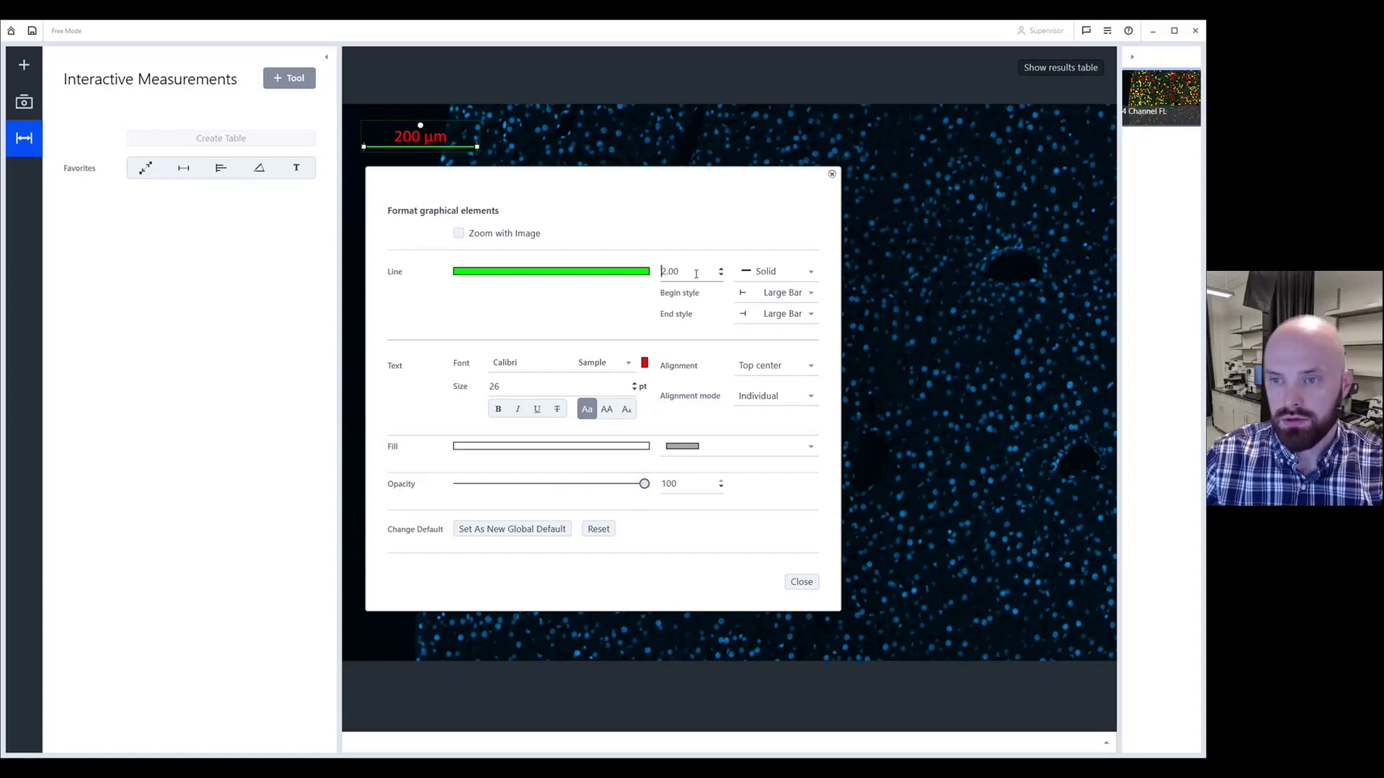
- Keep the bar's line style solid and its start end style as Large Bar
left_click(771, 277)
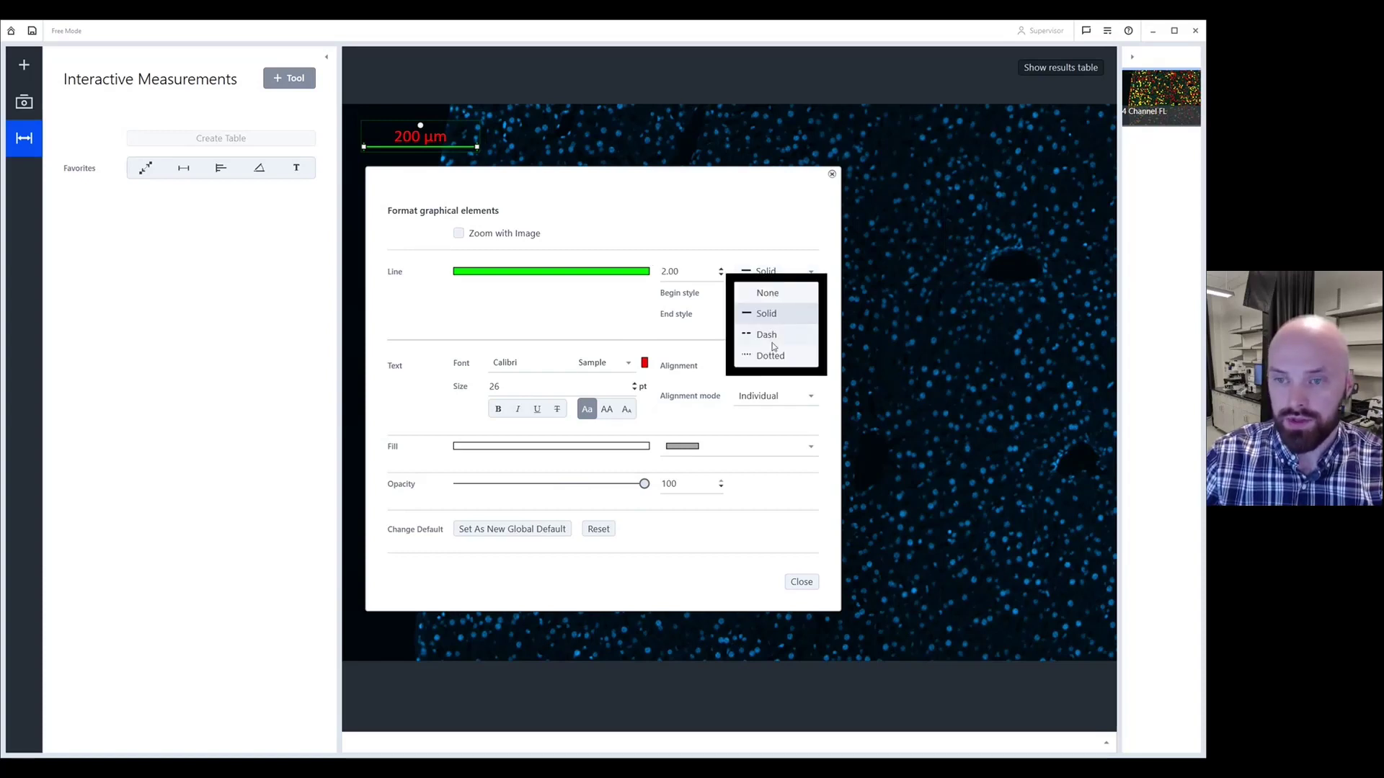
left_click(713, 297)
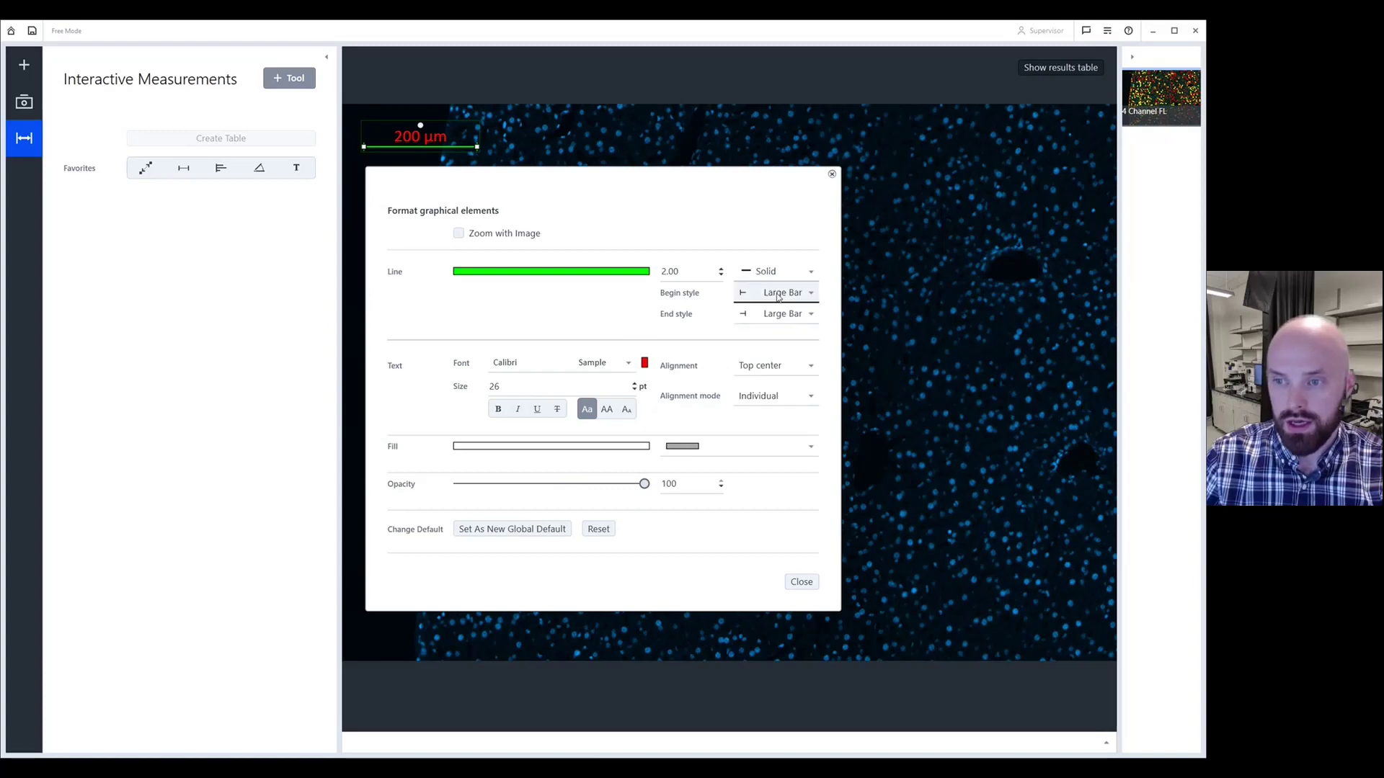
left_click(799, 299)
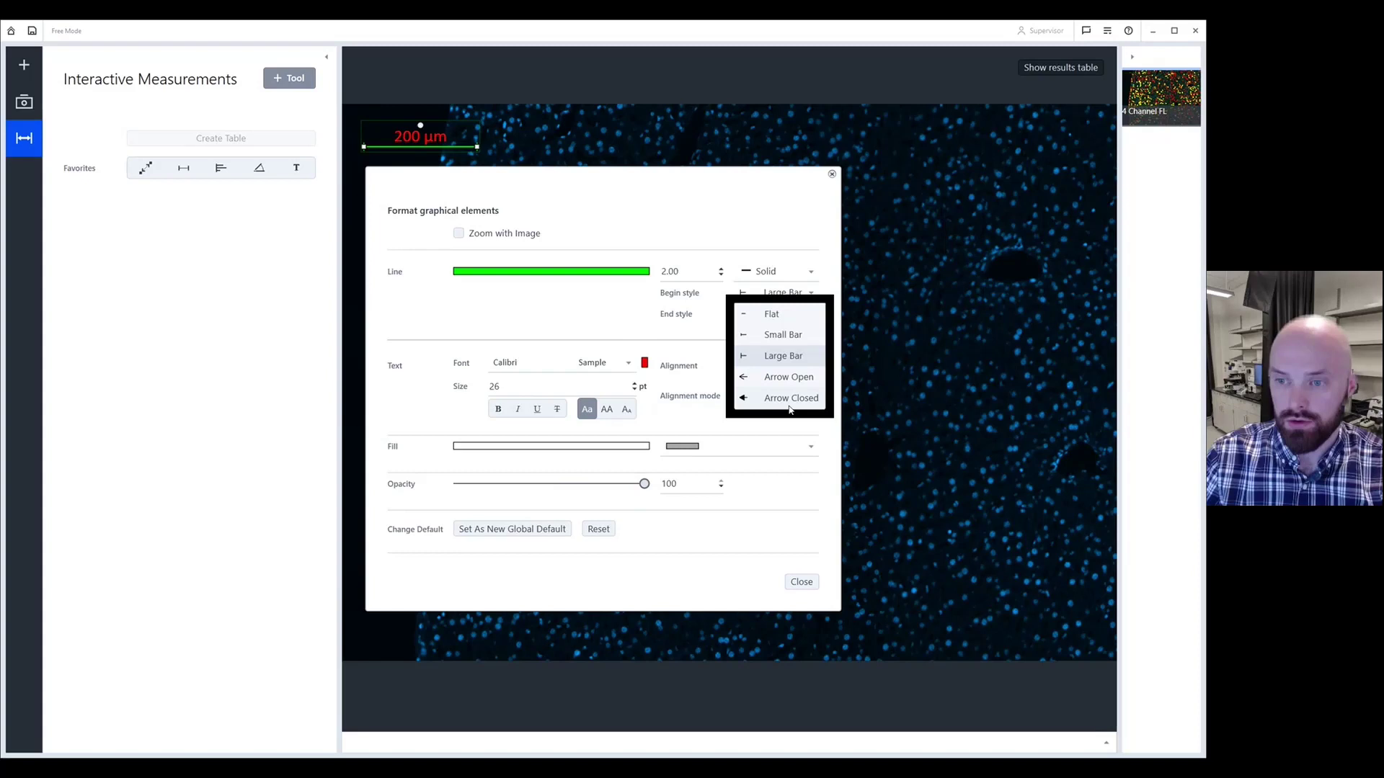
left_click(619, 314)
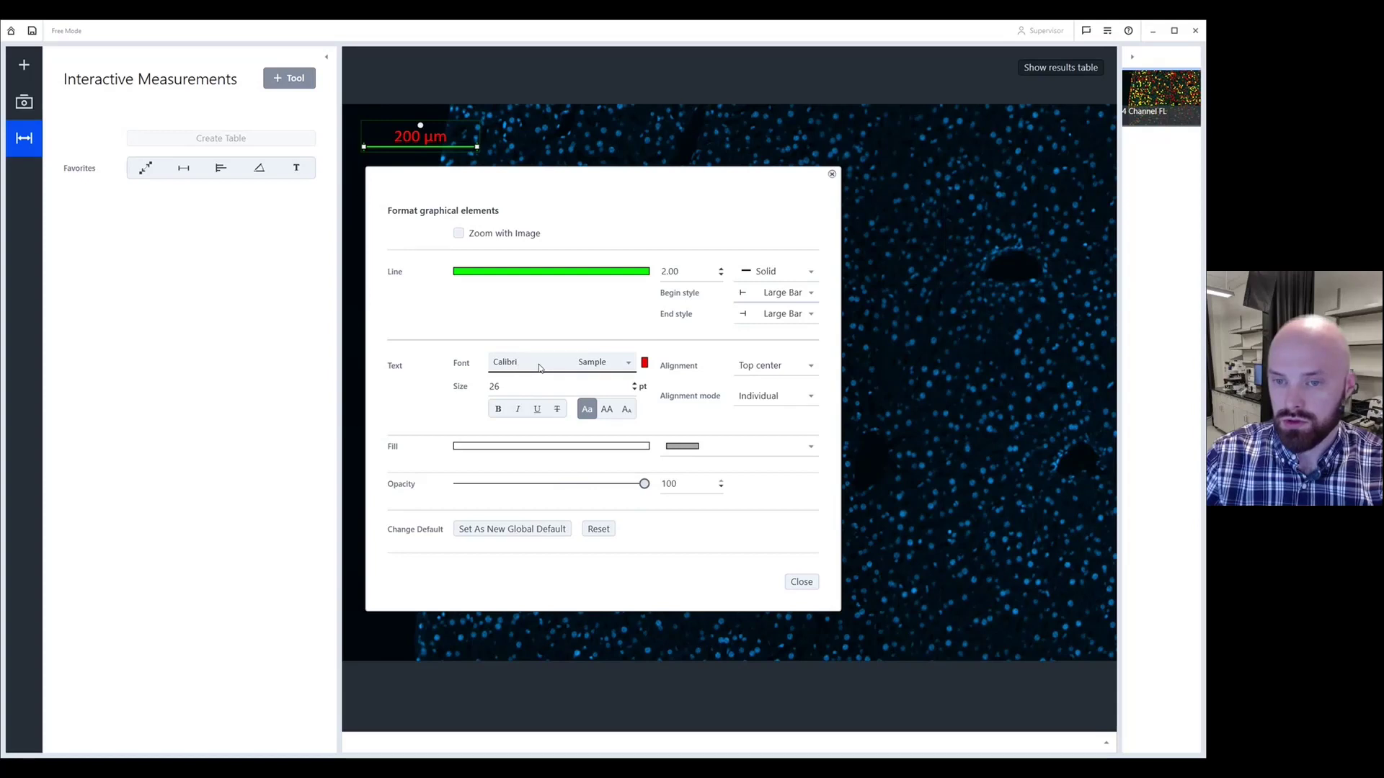
- Set the 200 µm label's text colour to GREEN to match the line
left_click(646, 367)
left_click(684, 441)
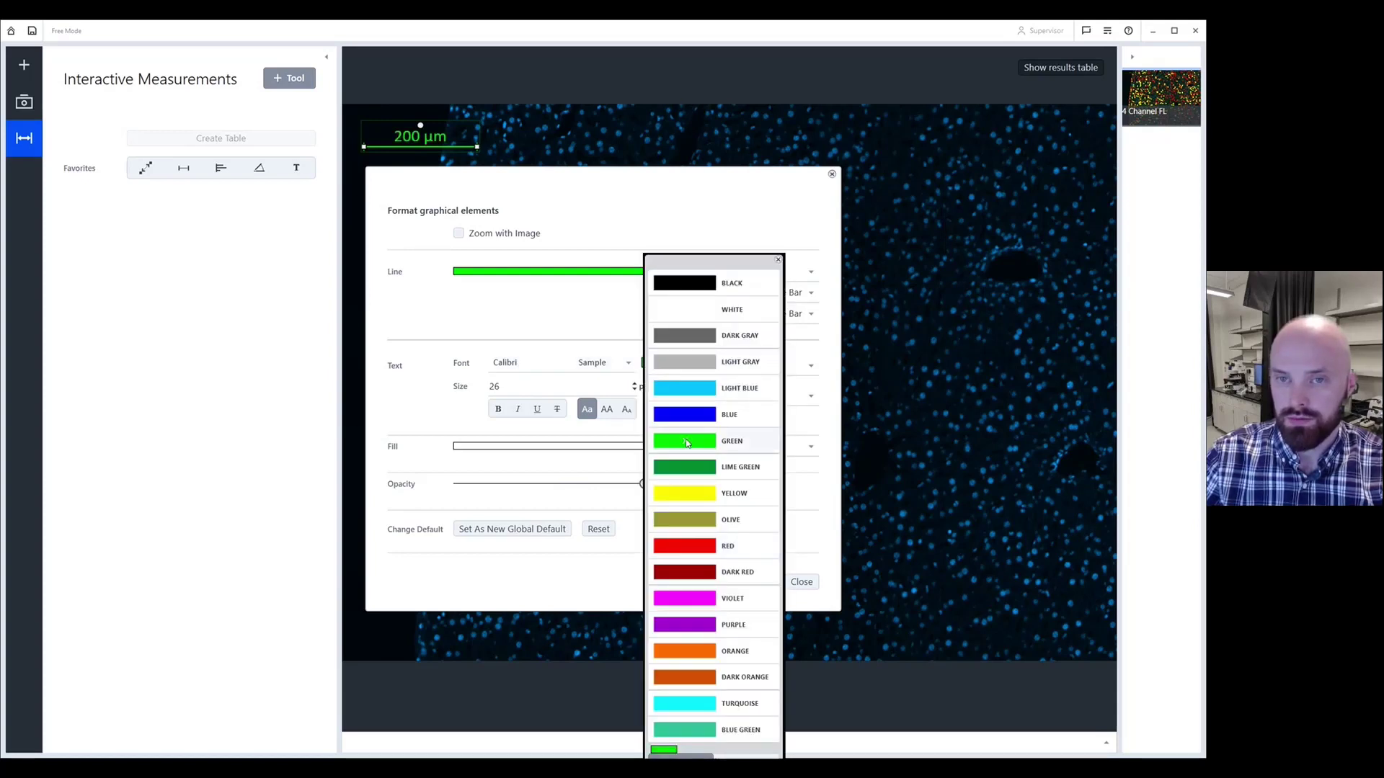
left_click(596, 321)
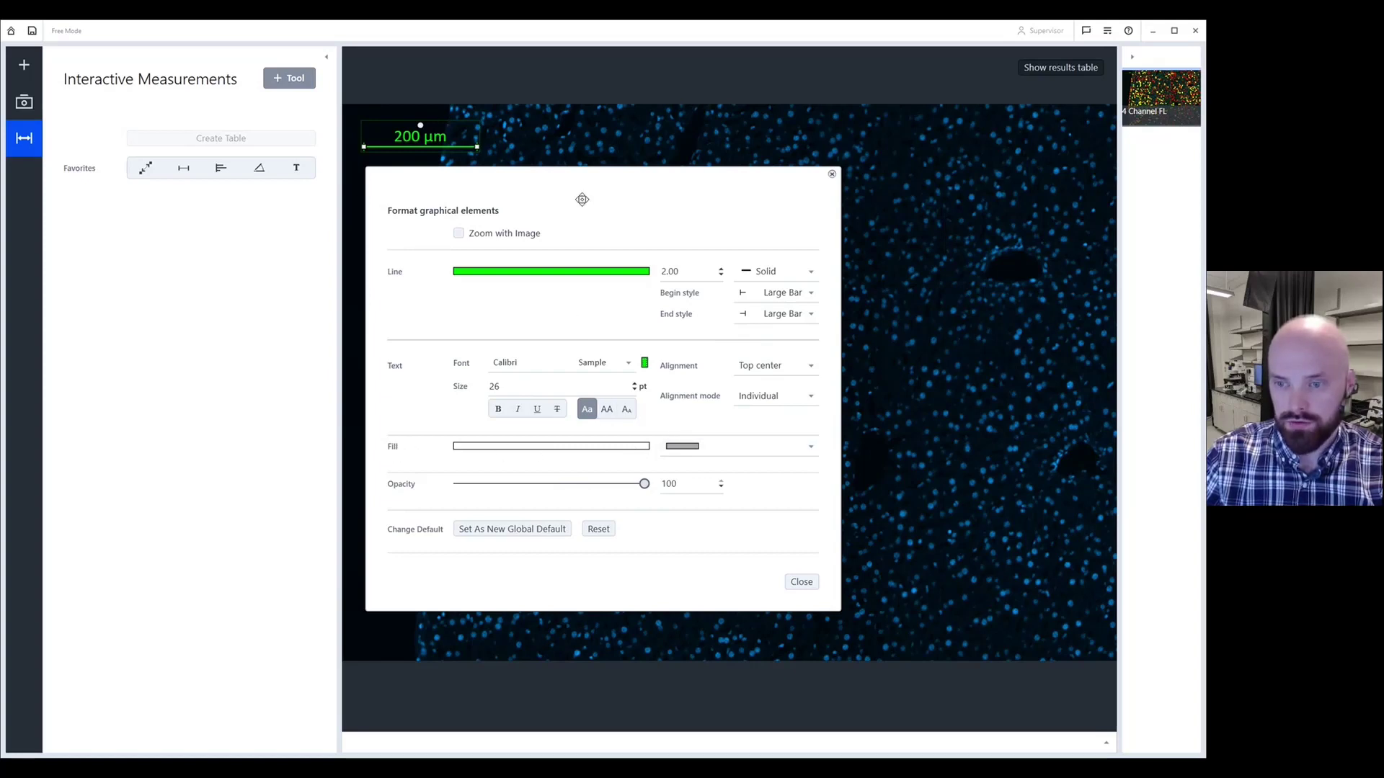
left_click(637, 447)
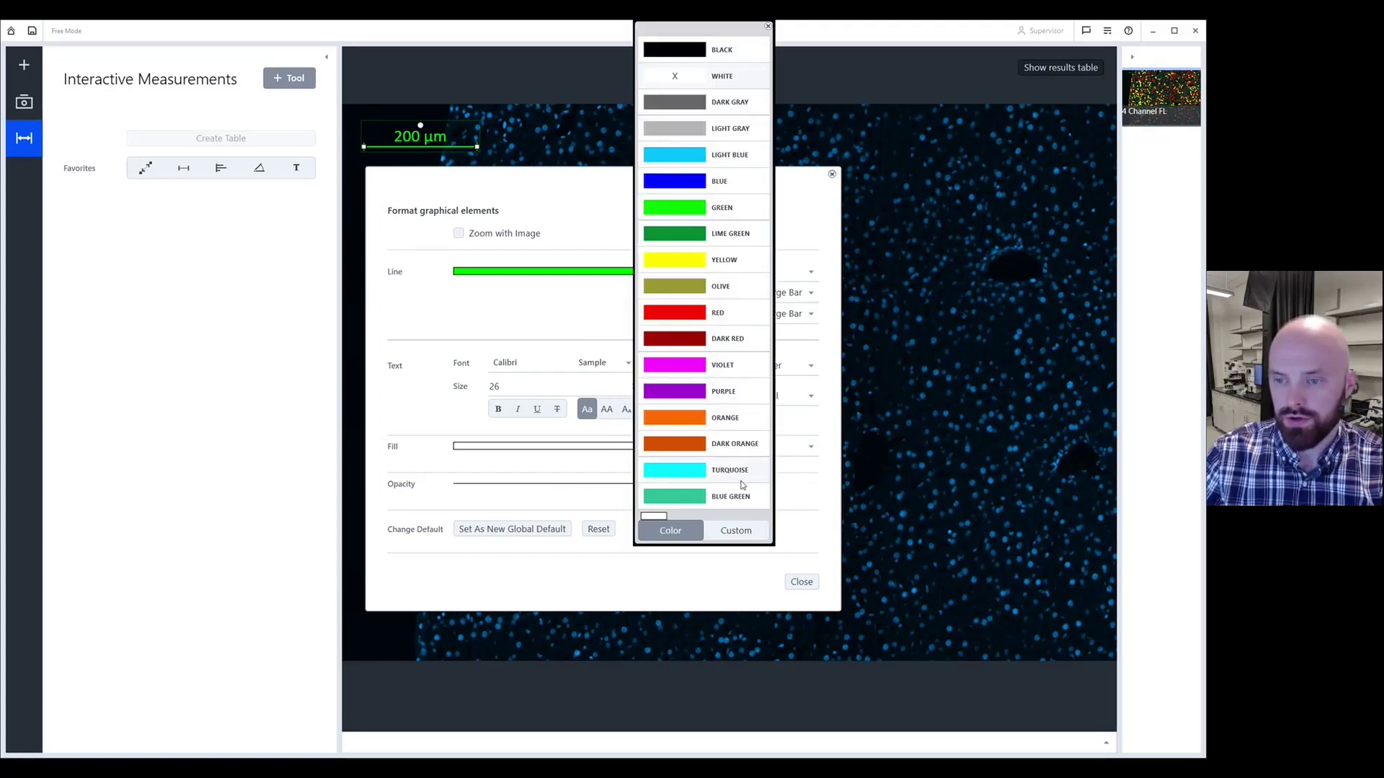
- Apply the plain white fill pattern behind the scale bar's 200 µm label
left_click(619, 465)
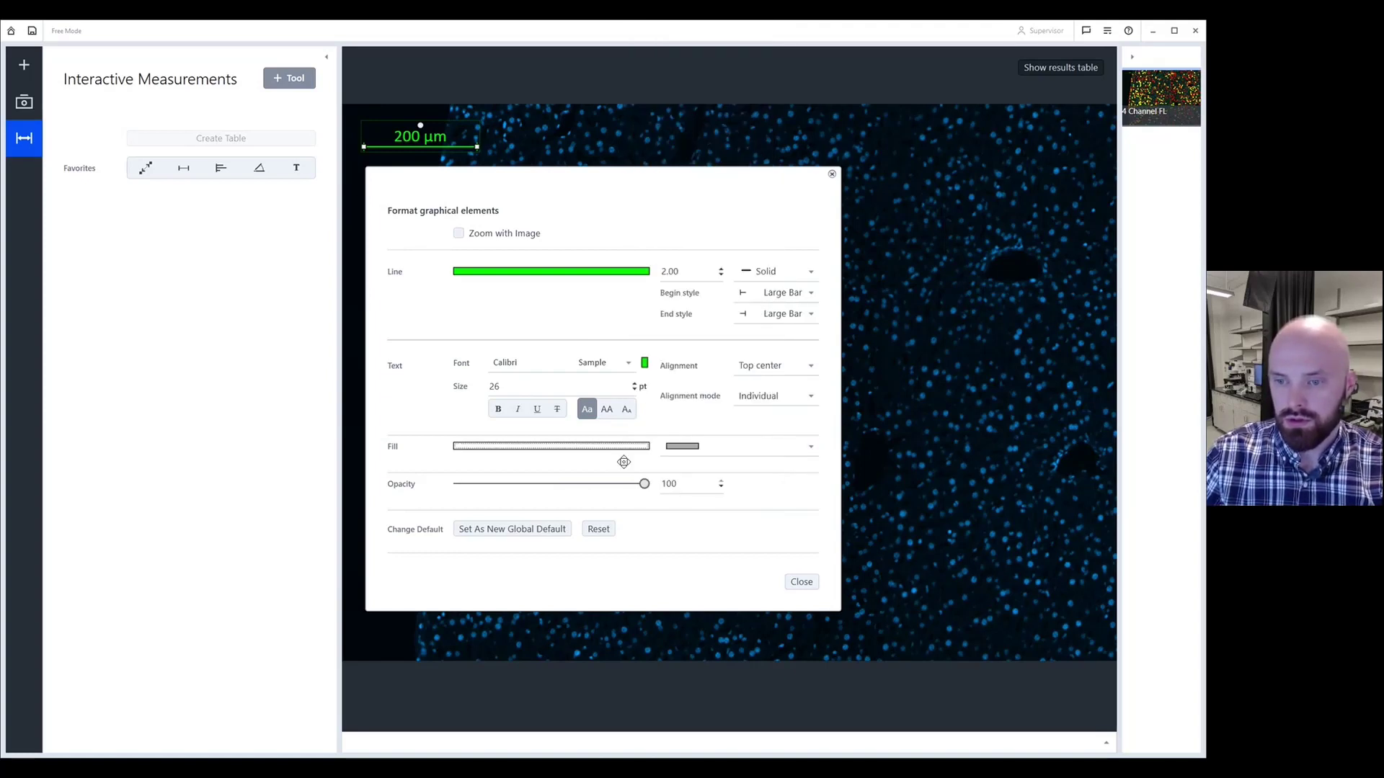
left_click(705, 448)
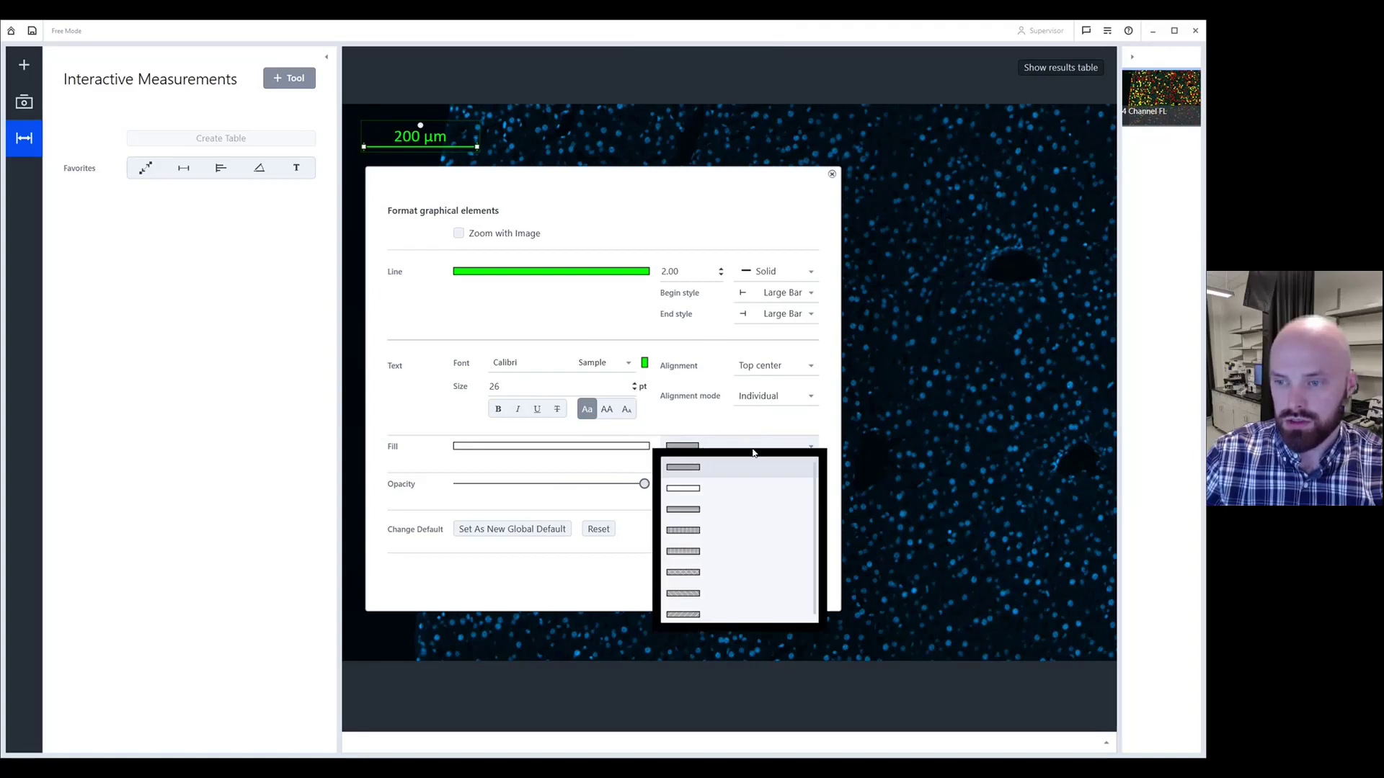
left_click(687, 495)
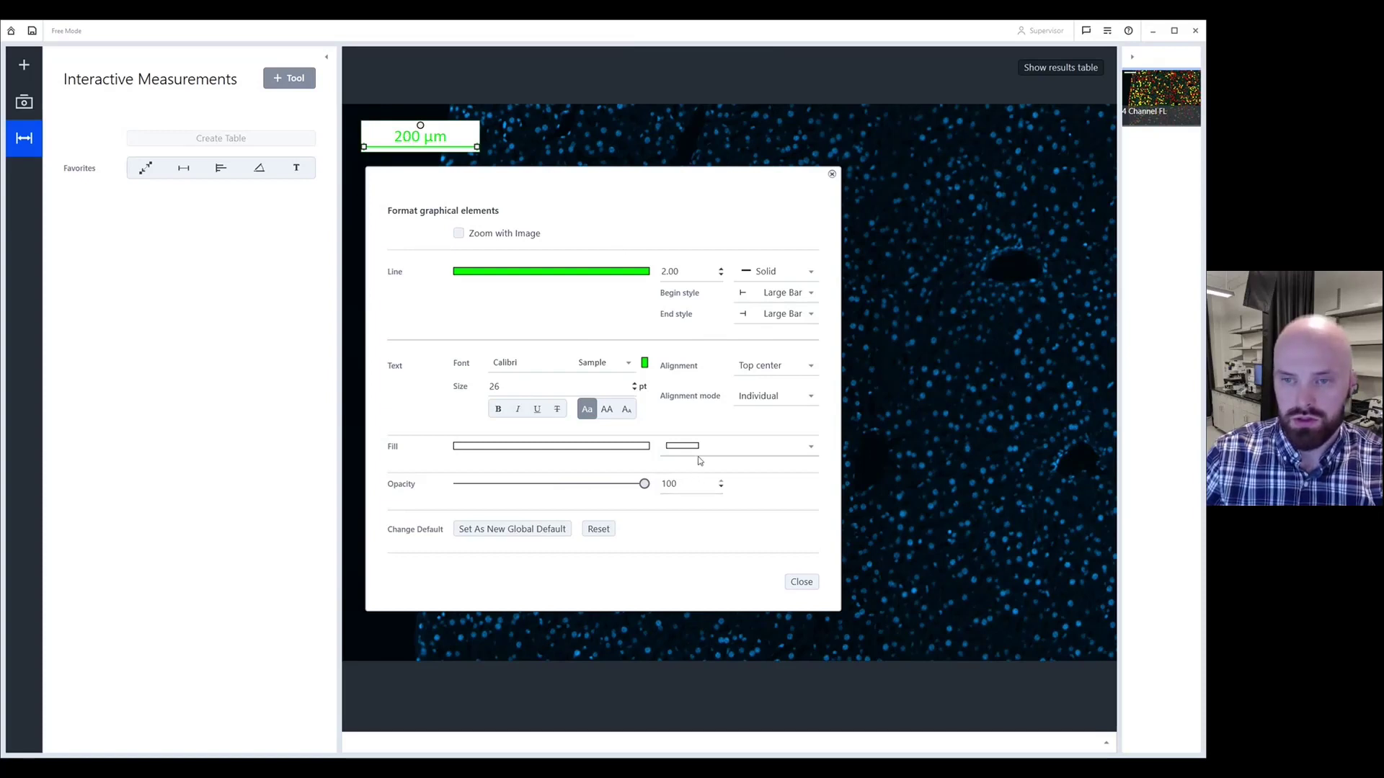
left_click(575, 274)
- Make the scale bar line BLACK with width 3 and the 200 µm label text BLACK
left_click(609, 283)
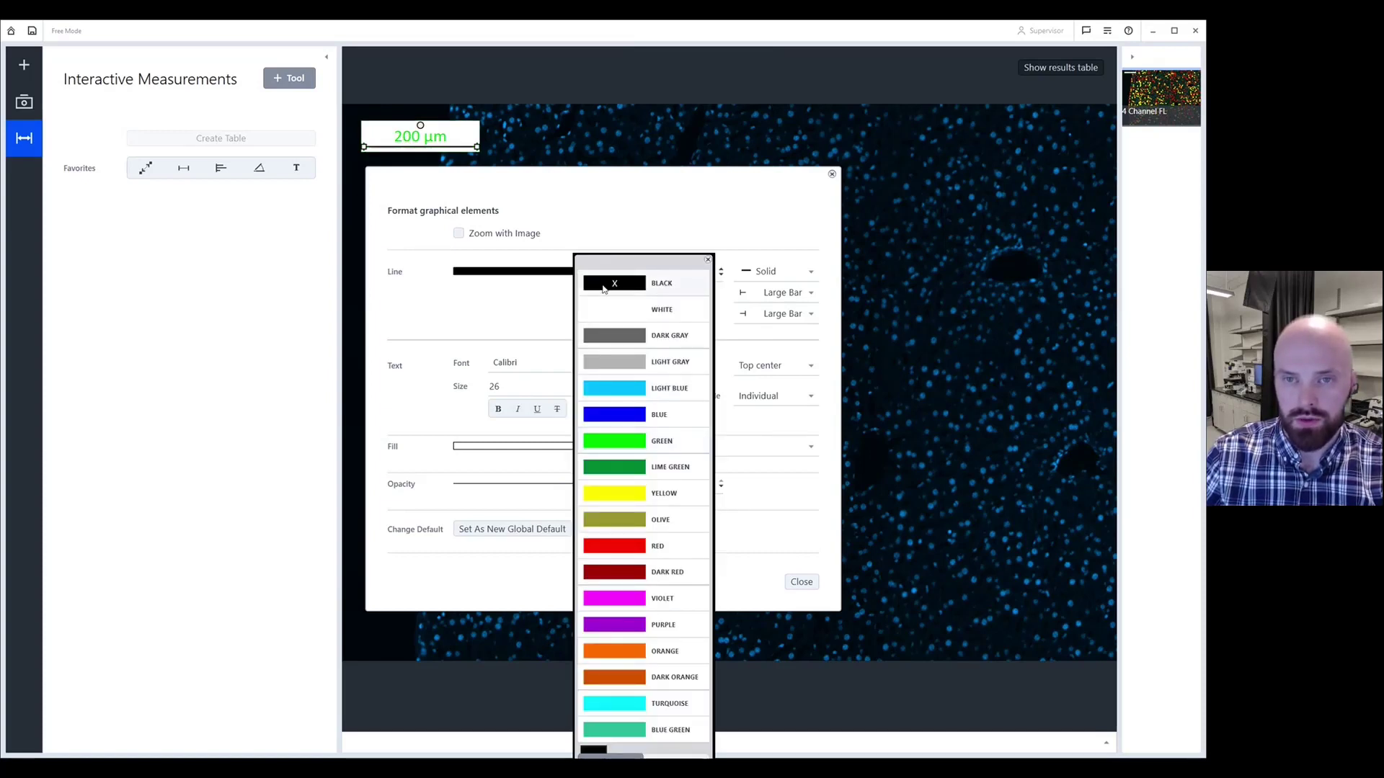
left_click(485, 291)
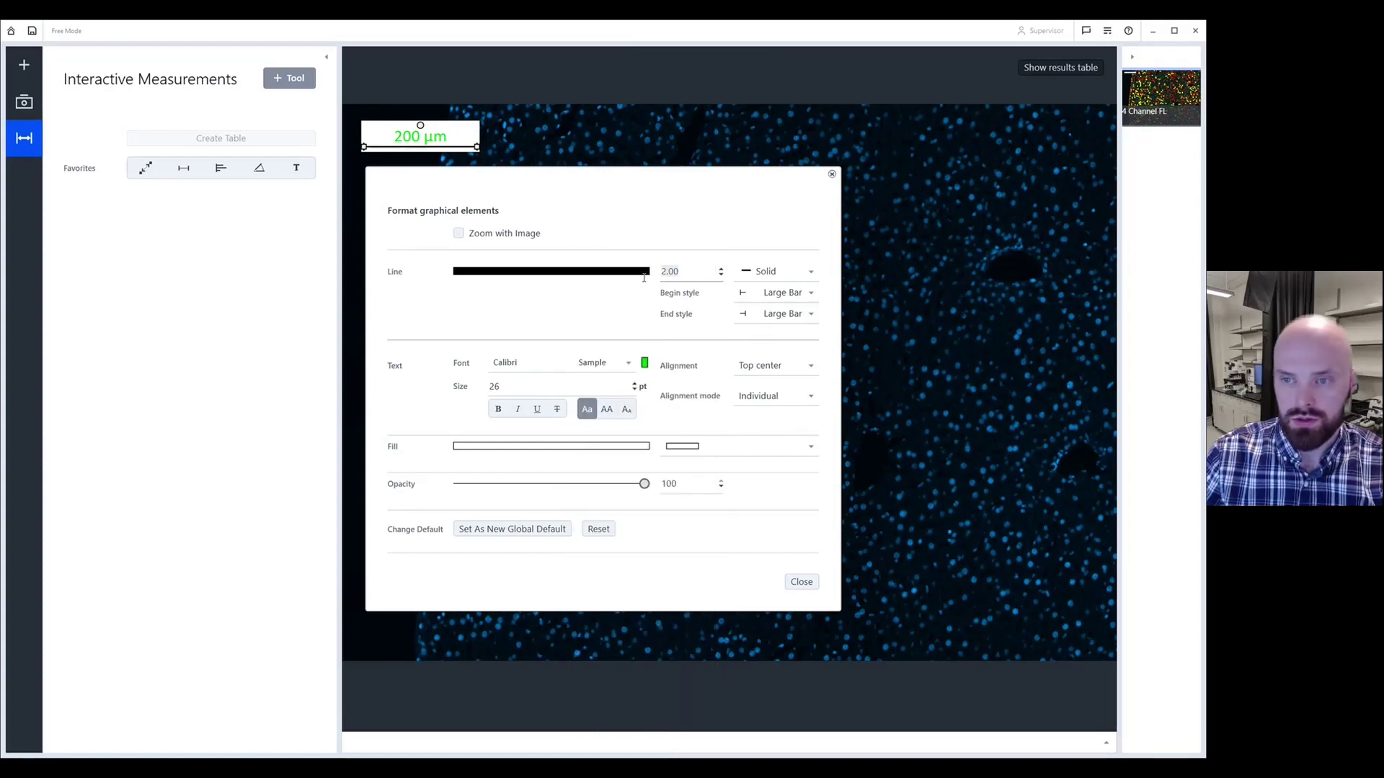
type("3")
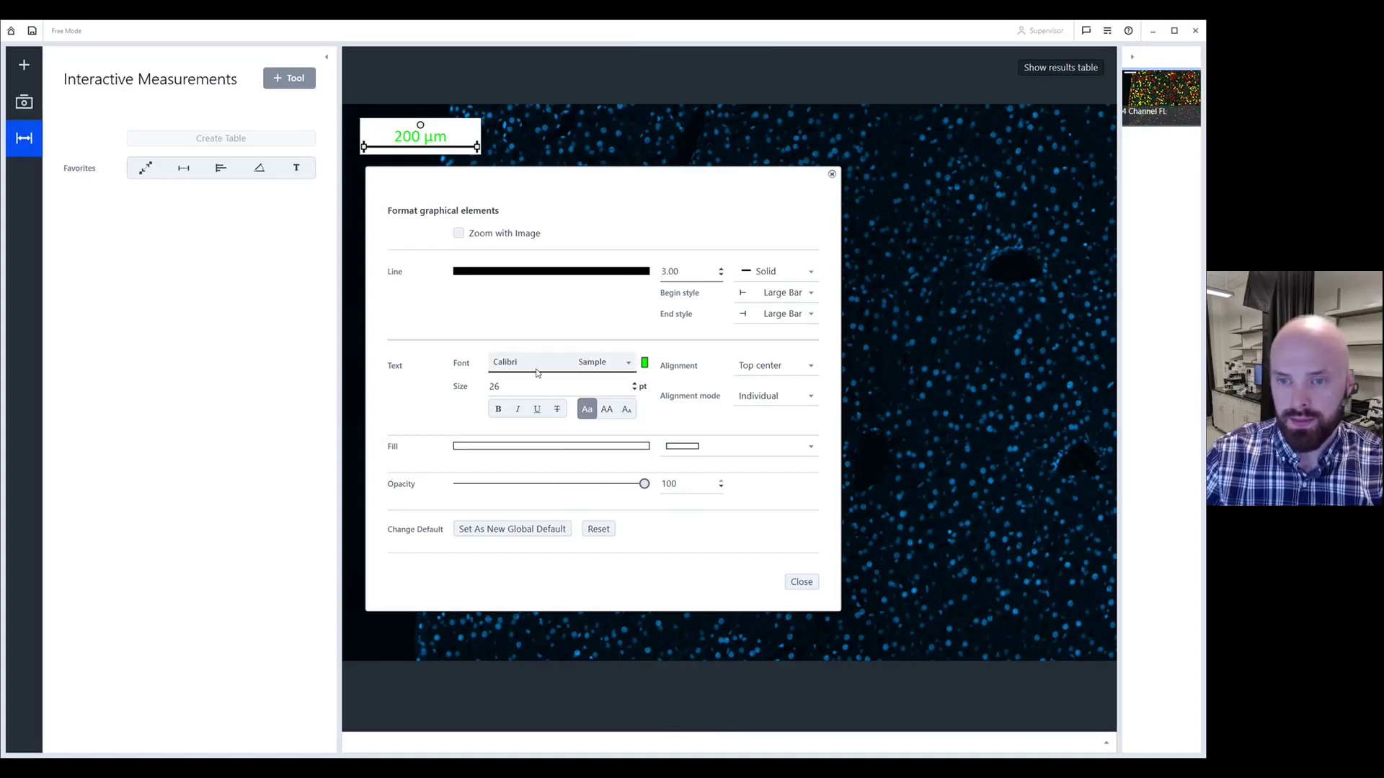
left_click(645, 364)
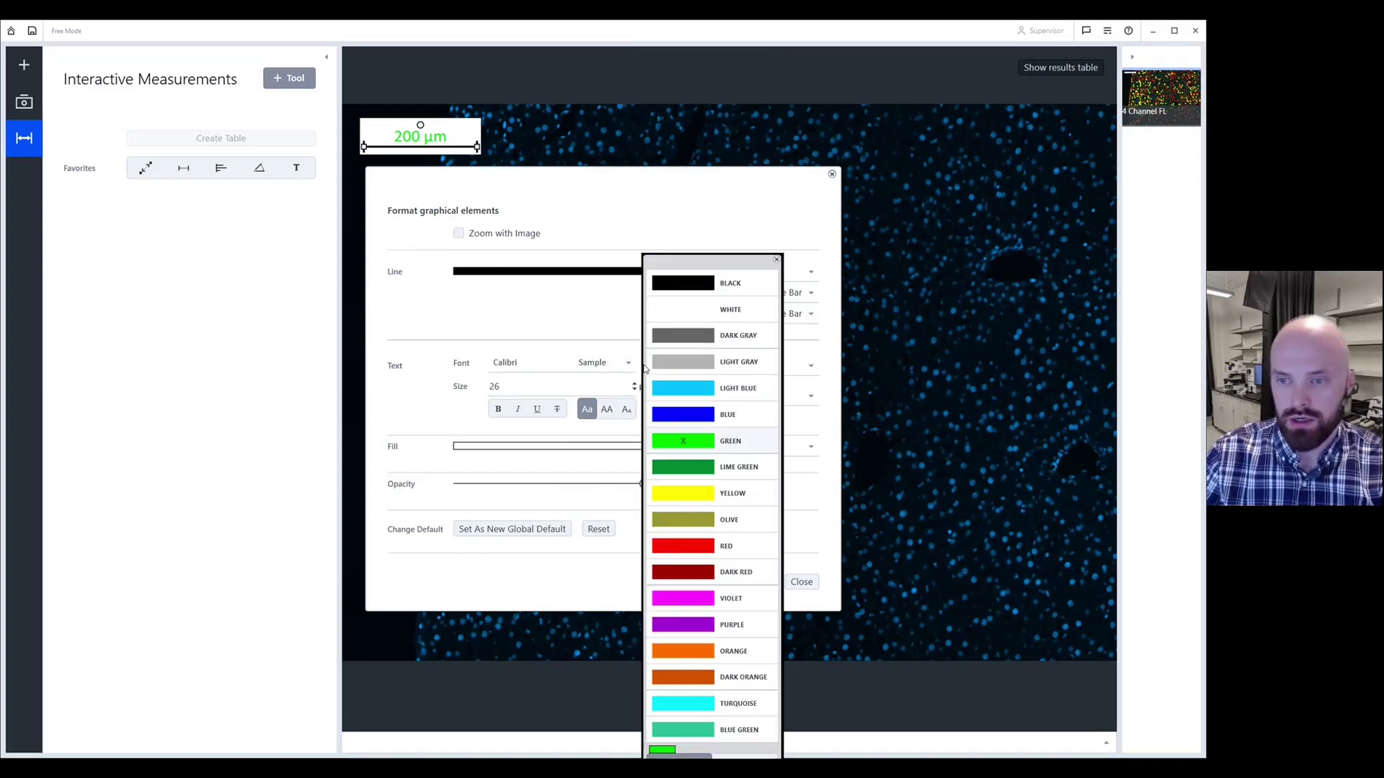
left_click(683, 283)
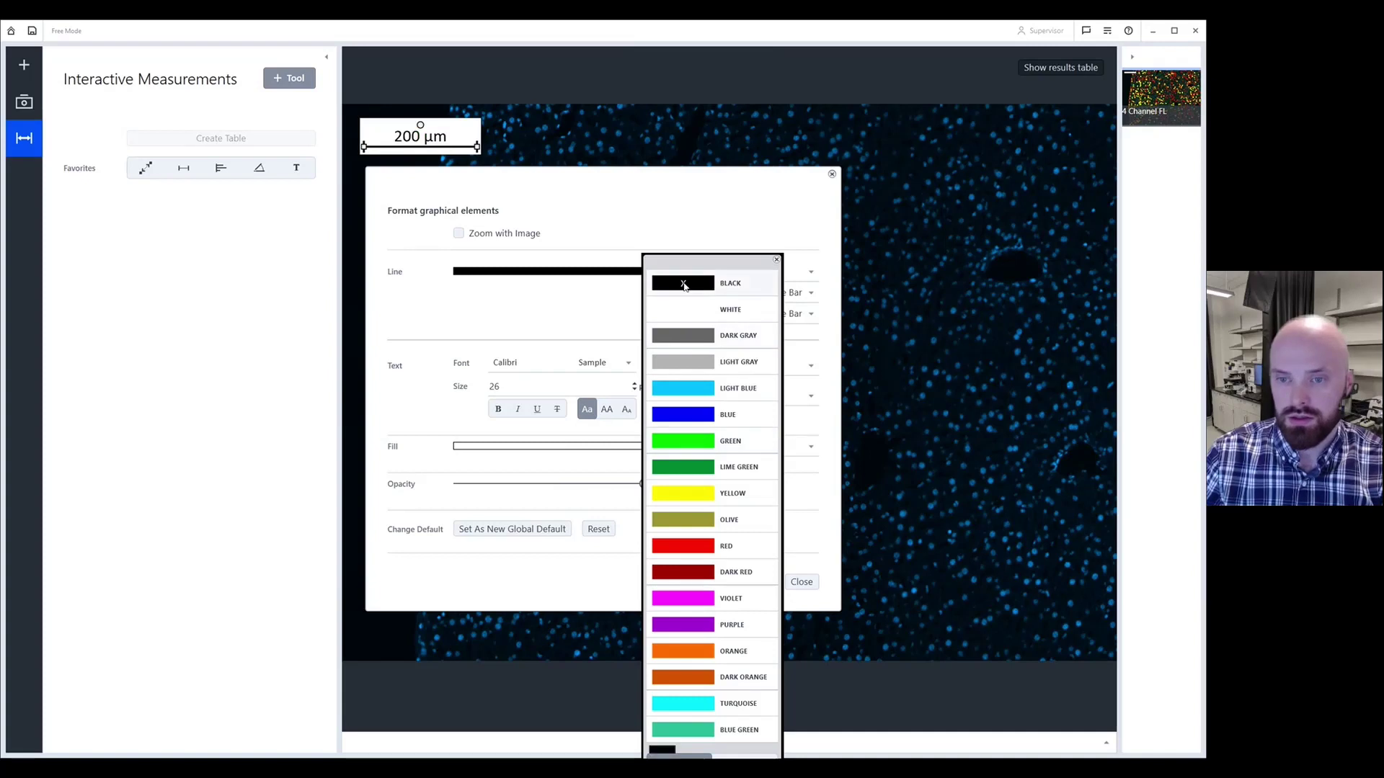
left_click(544, 449)
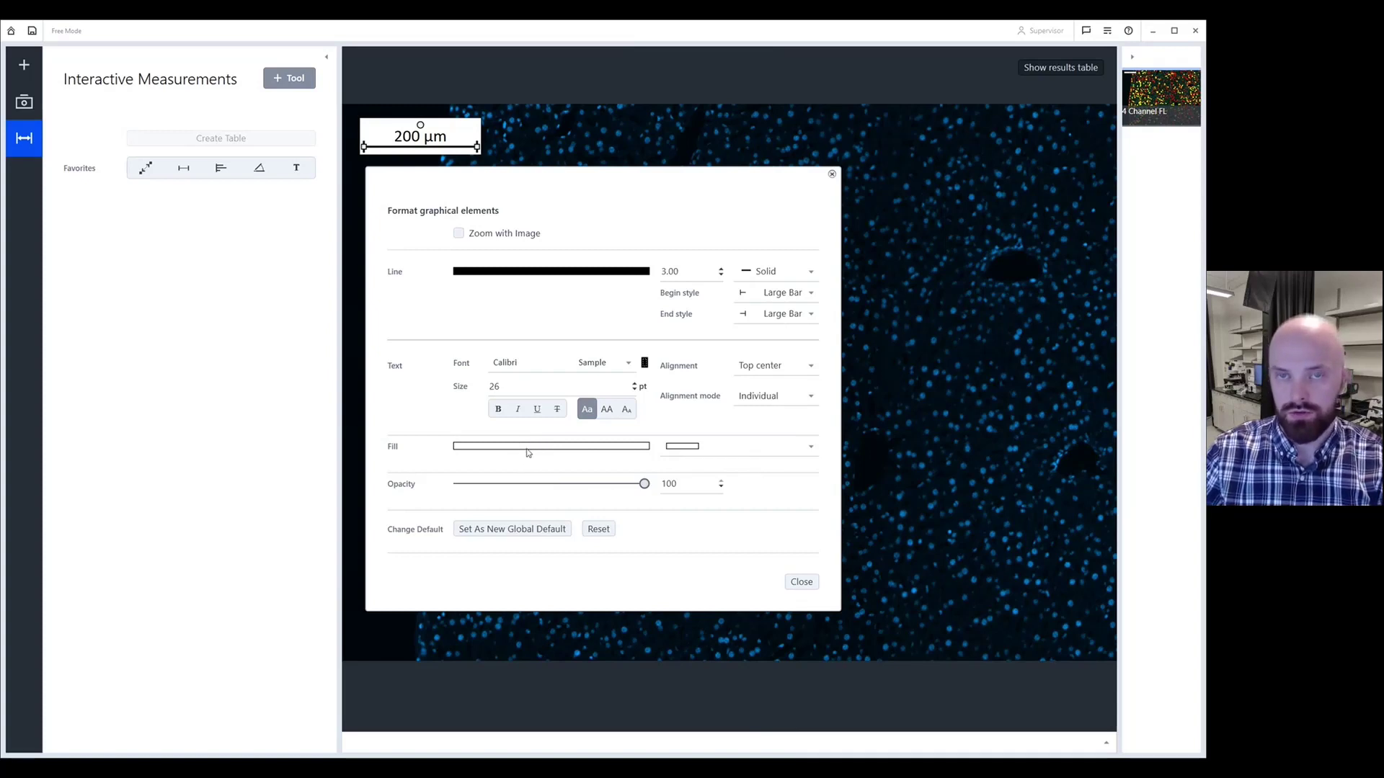
- Store the black line, black text, white fill style as the new global default, then close
left_click(479, 533)
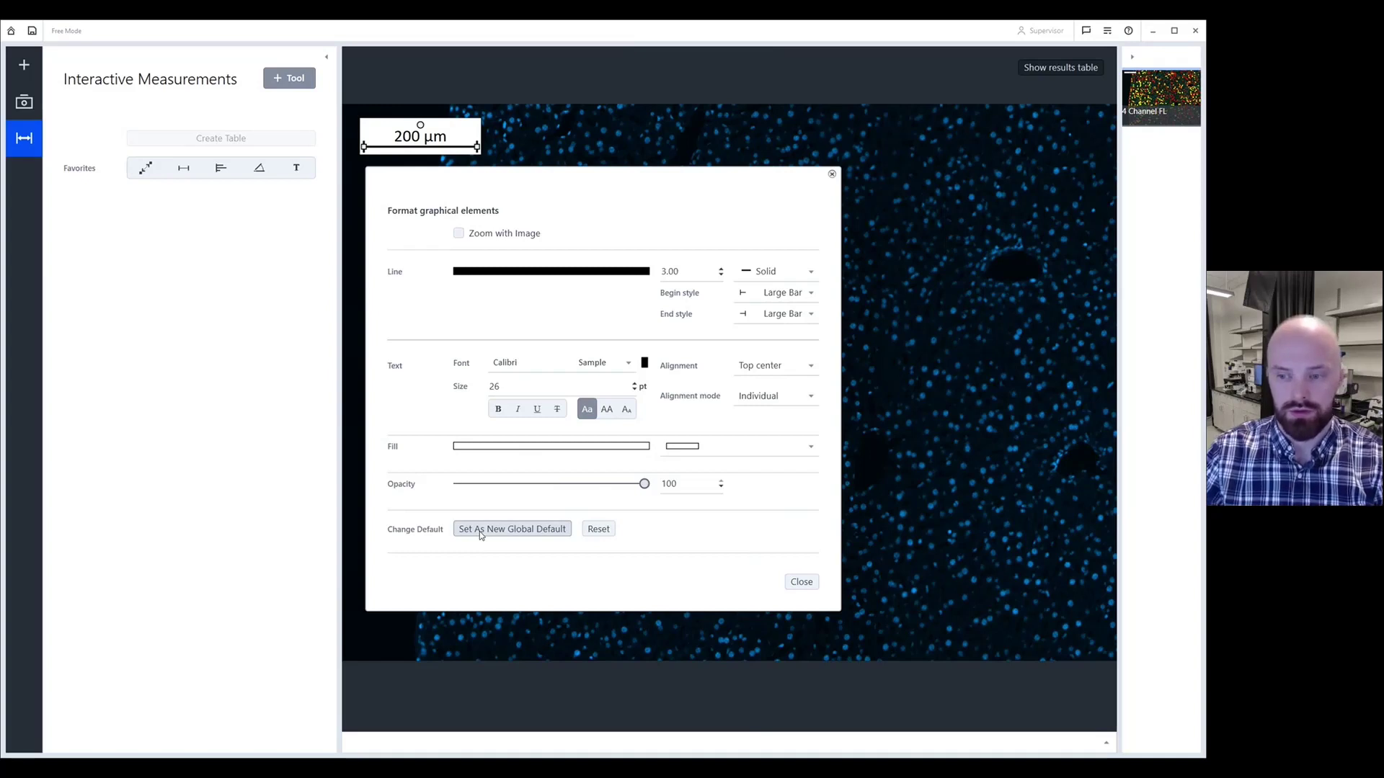
left_click(802, 583)
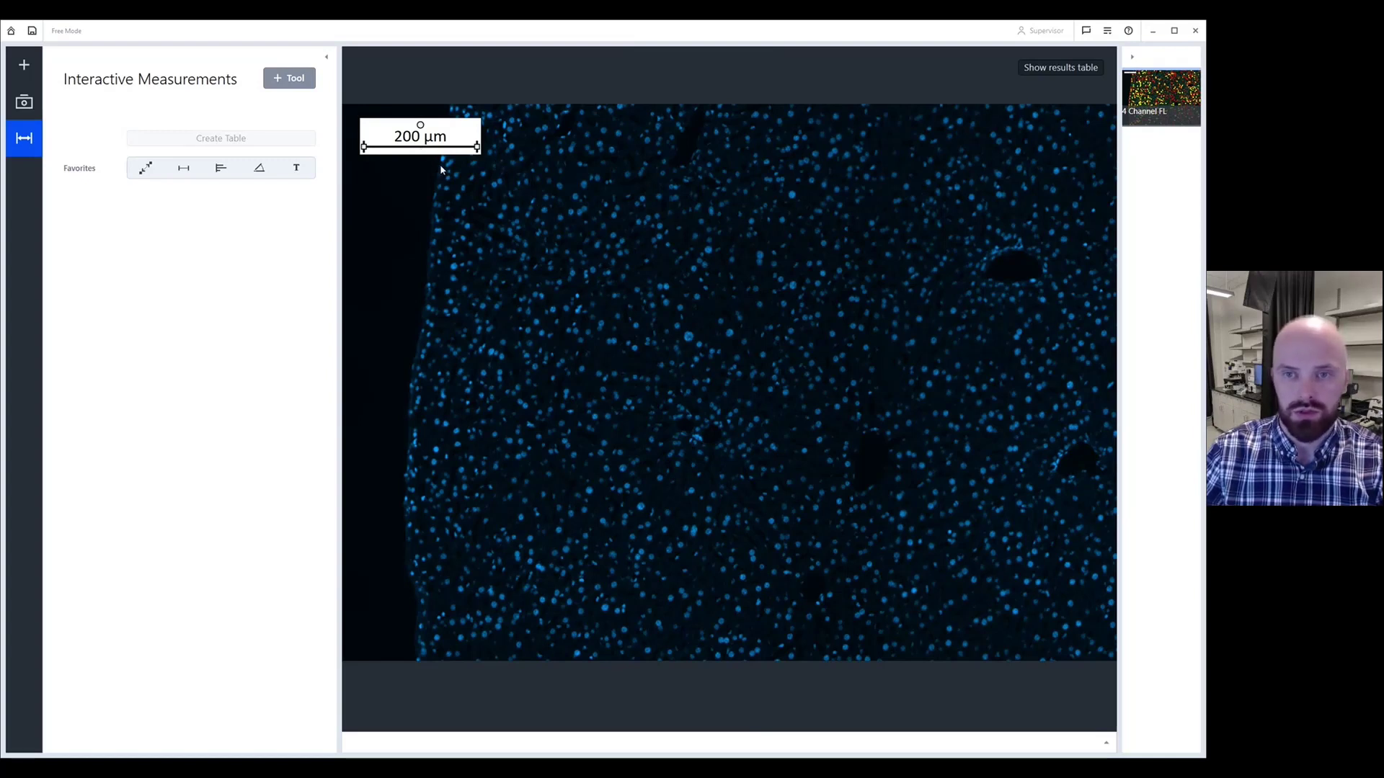
- Deselect the bar, then drag the 200 µm scale bar from top-left to the image's bottom-right corner
left_click(490, 191)
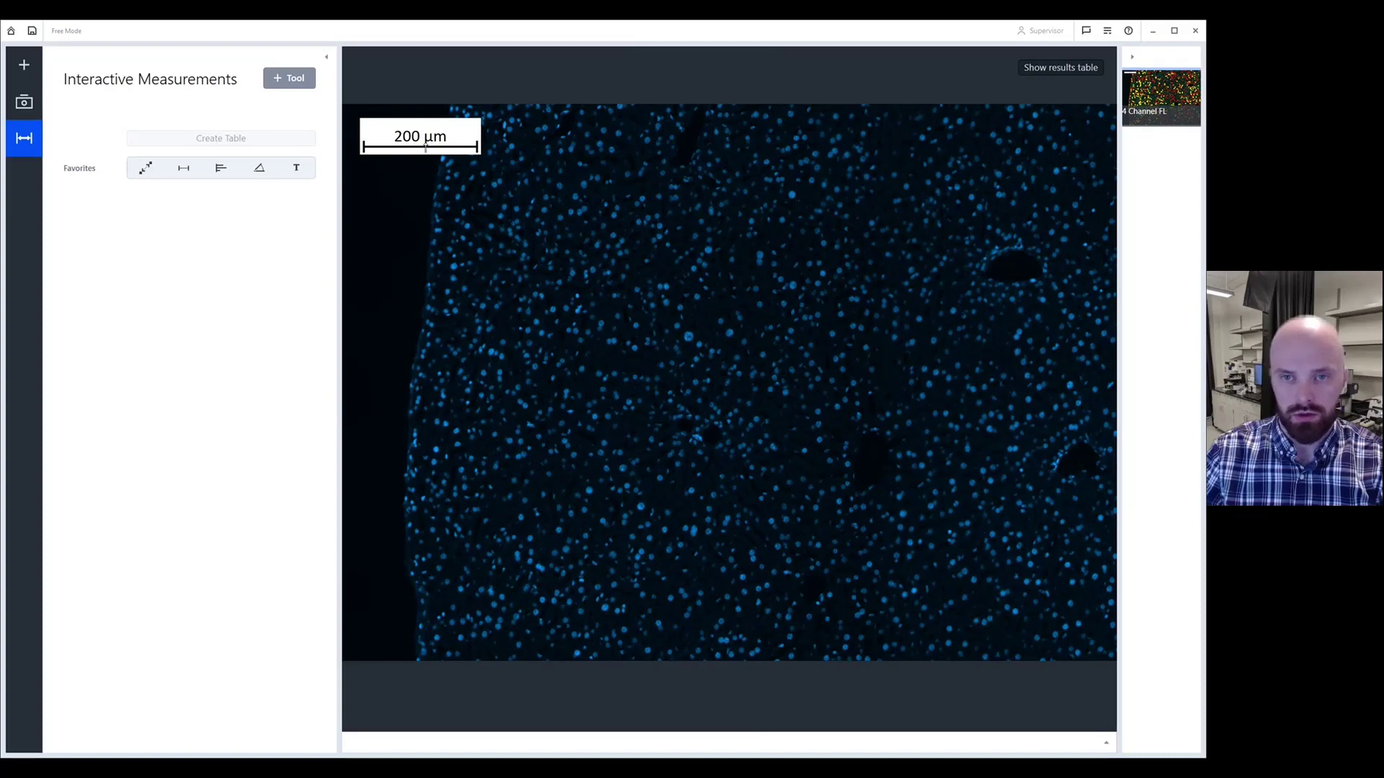
left_click_drag(425, 146, 1042, 632)
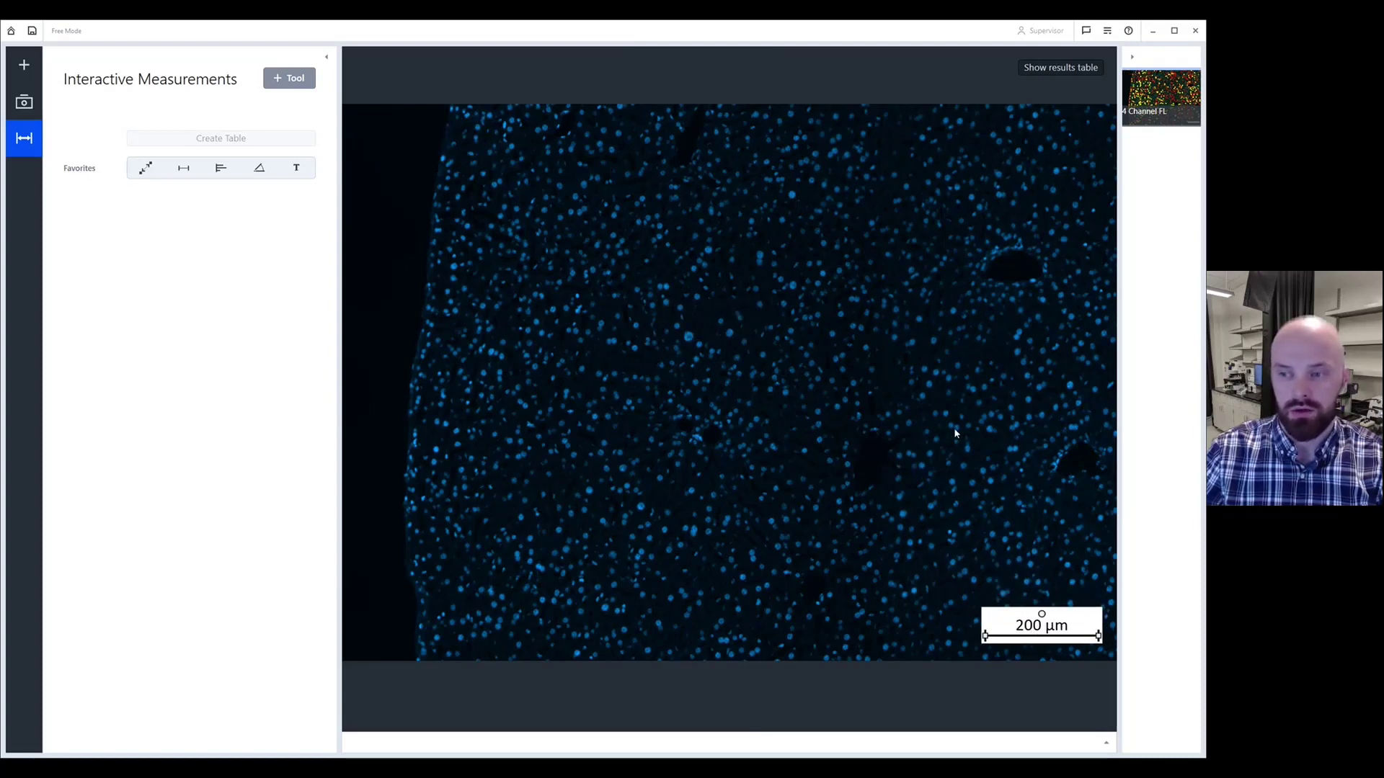